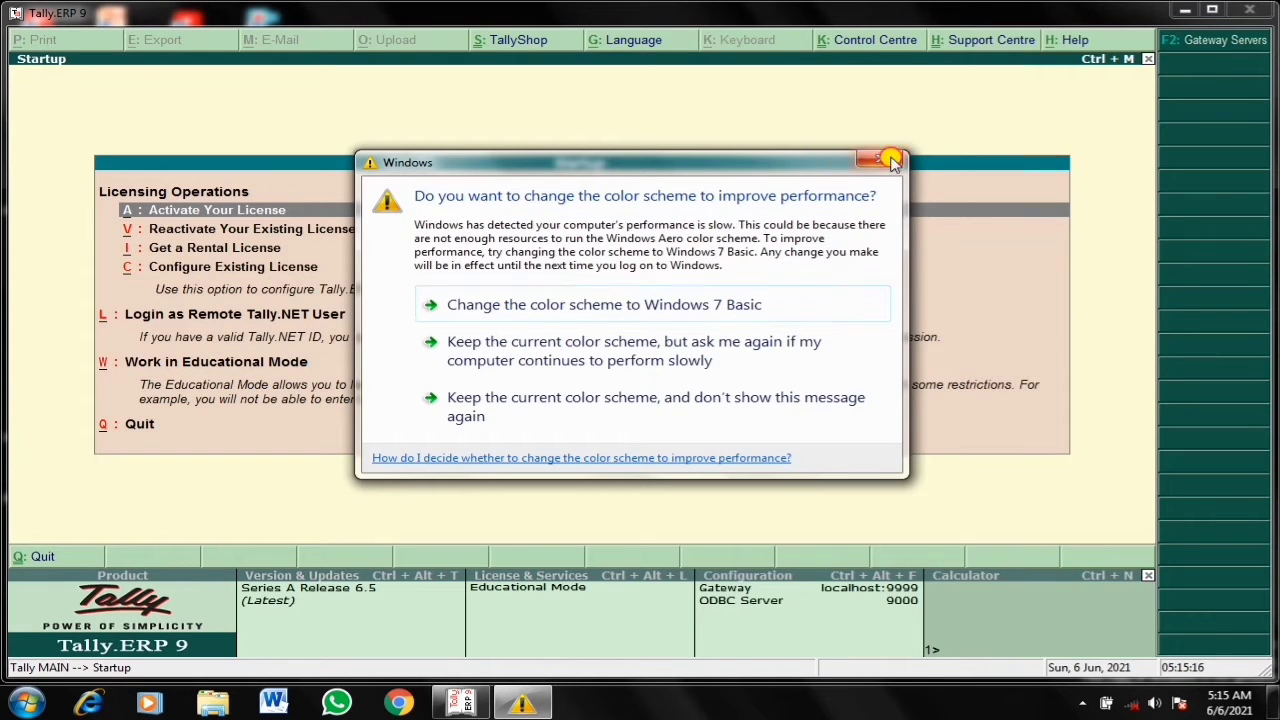
- Dismiss the Windows color scheme prompt and start working in Educational Mode
click(891, 160)
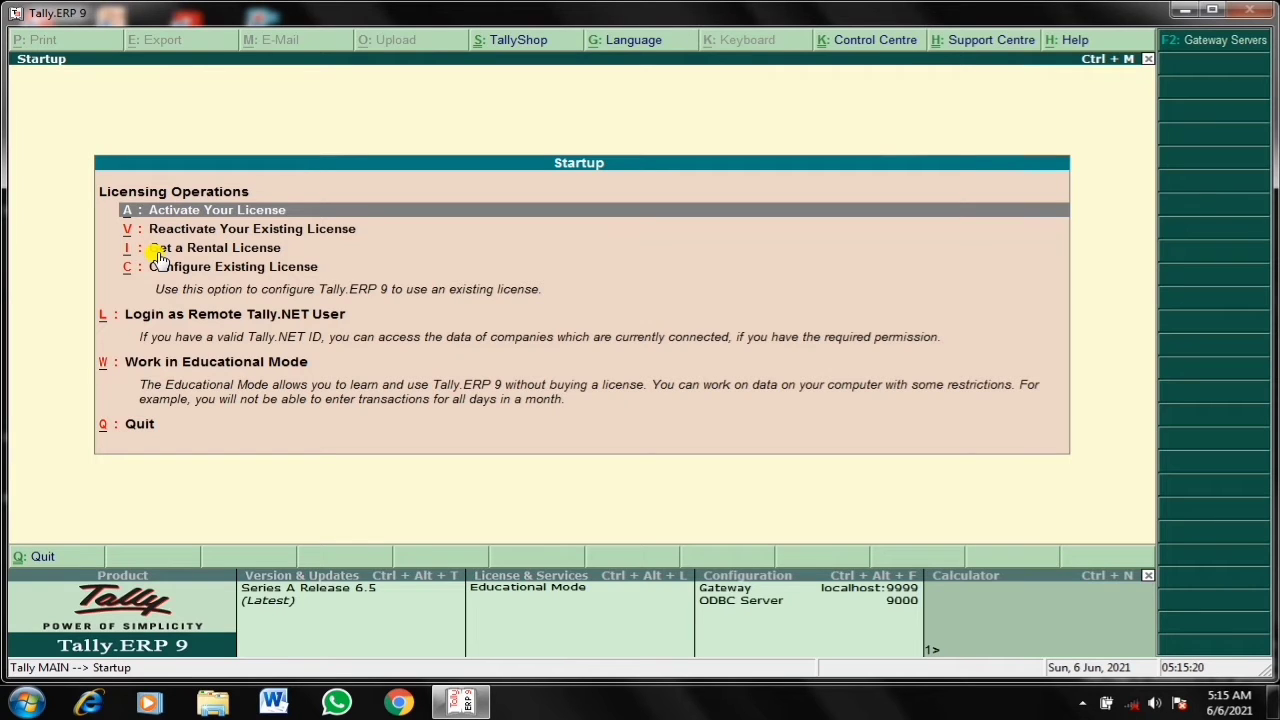
key(Down)
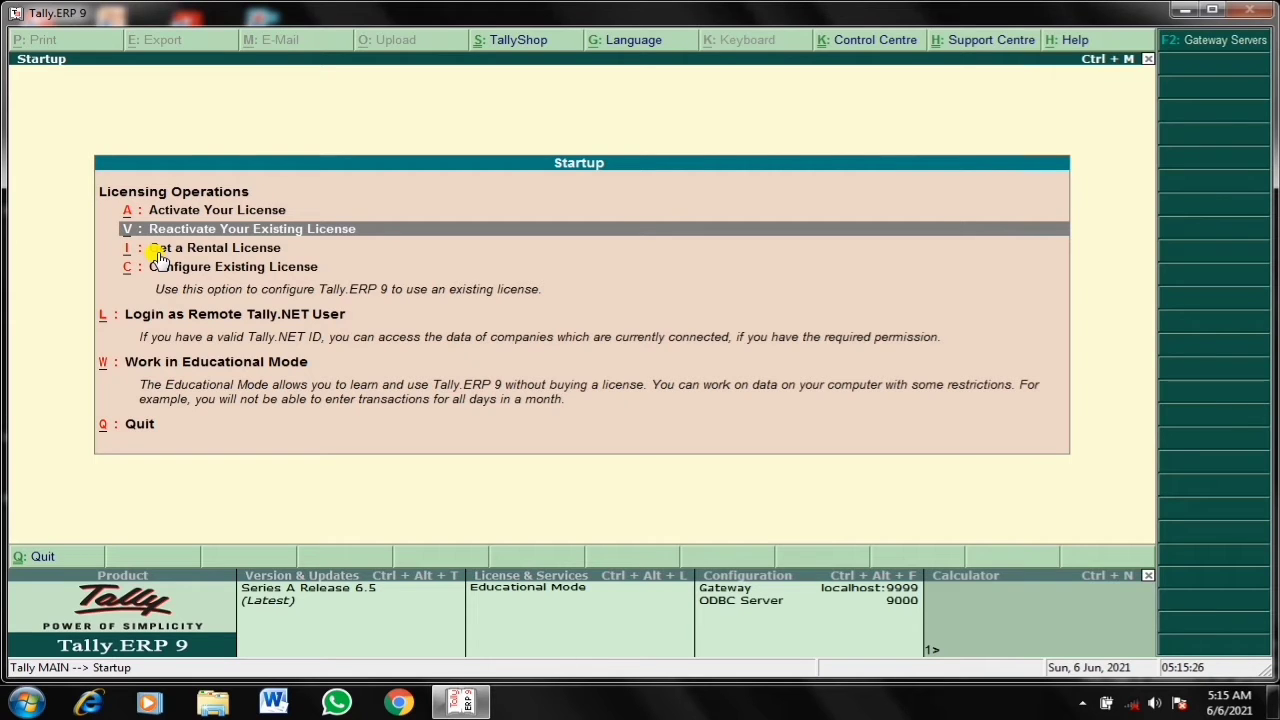
key(Down)
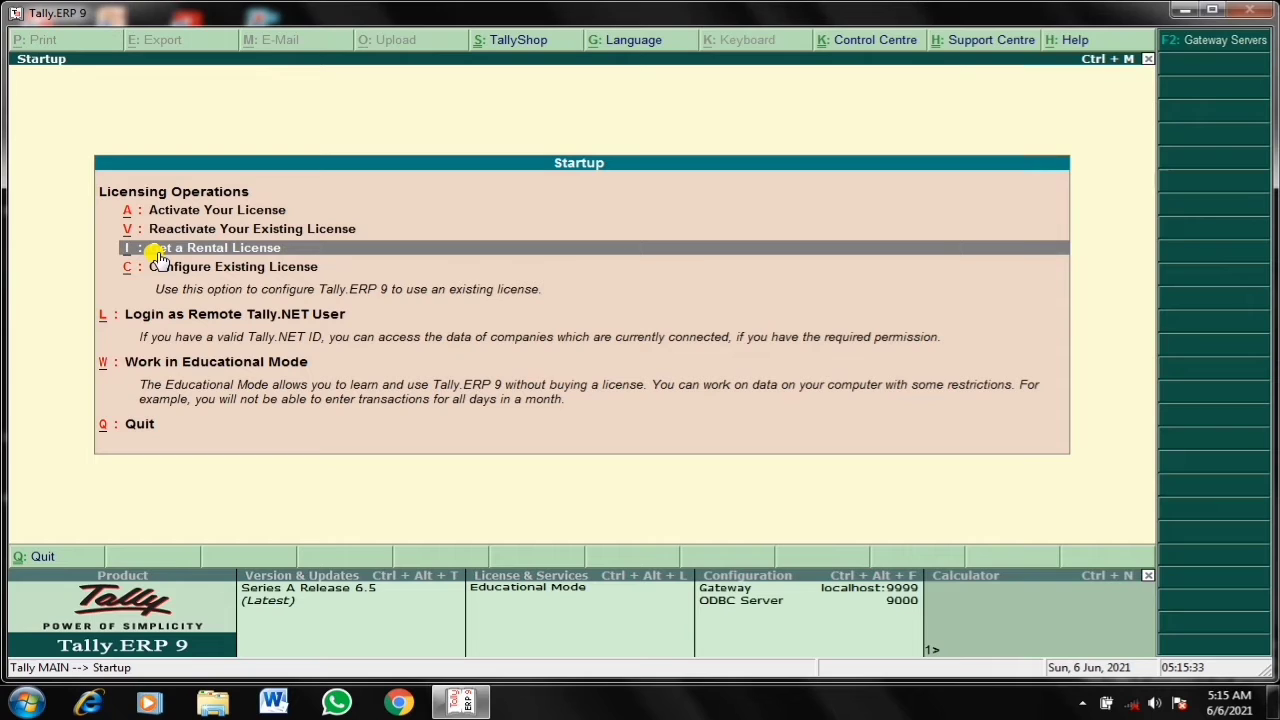
key(Down)
key(Down)
key(Down)
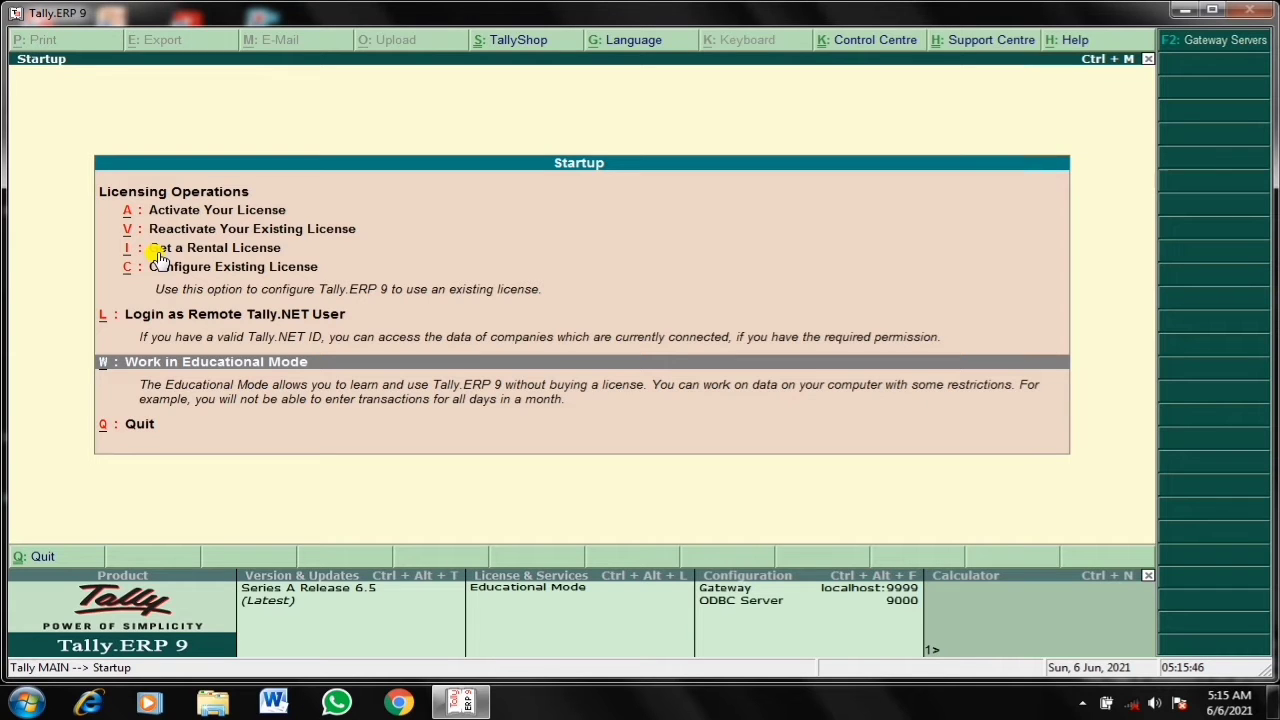
key(Return)
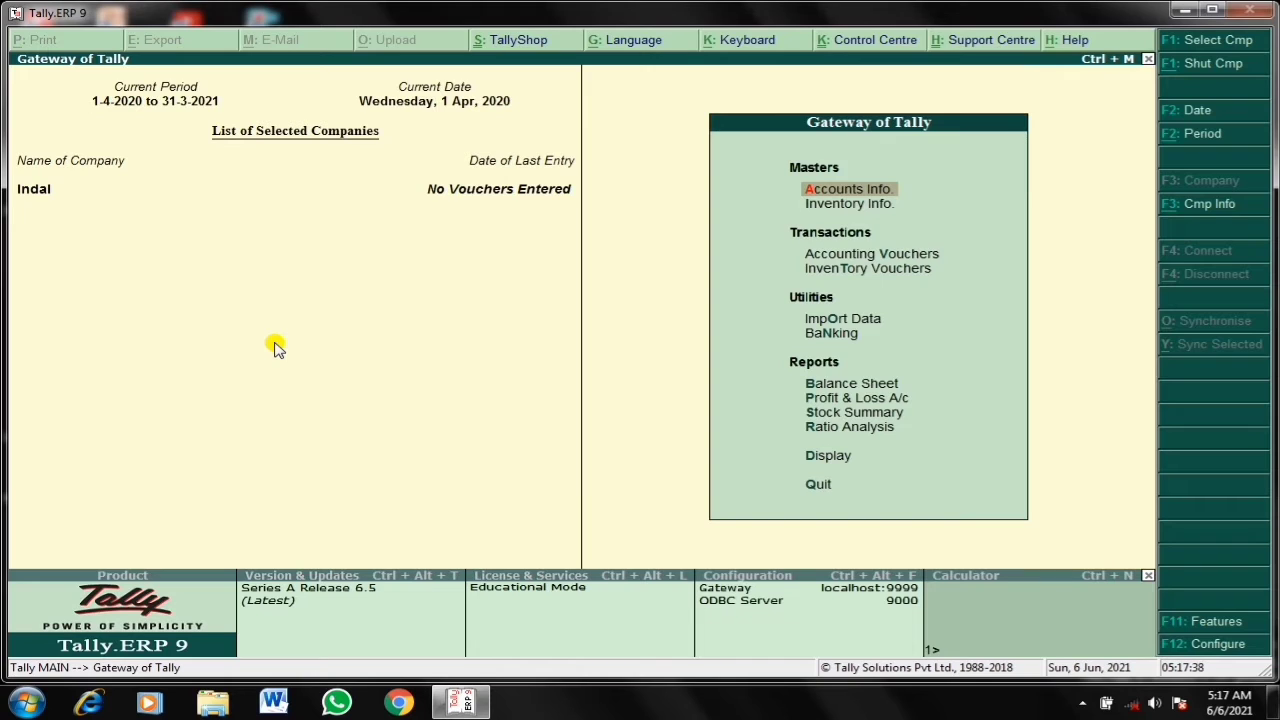
- Shut the open company and open a blank company creation form, dismissing the color scheme prompt
key(alt+F1)
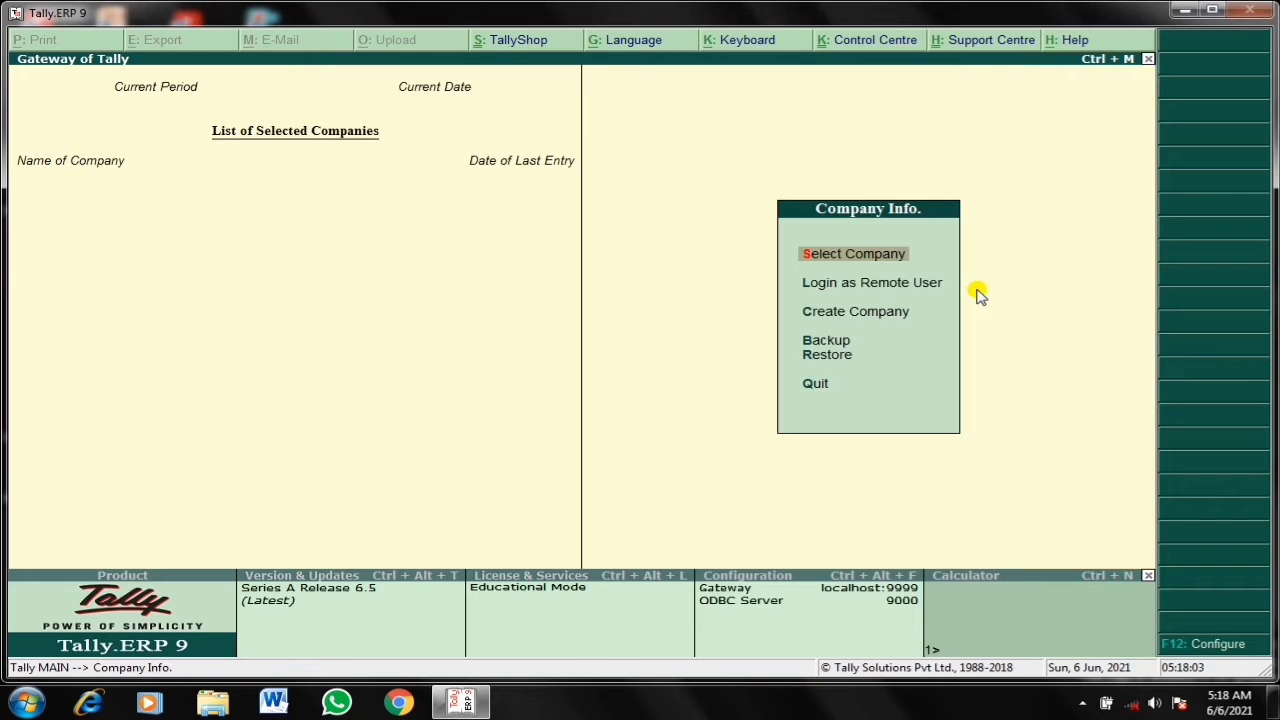
key(Down)
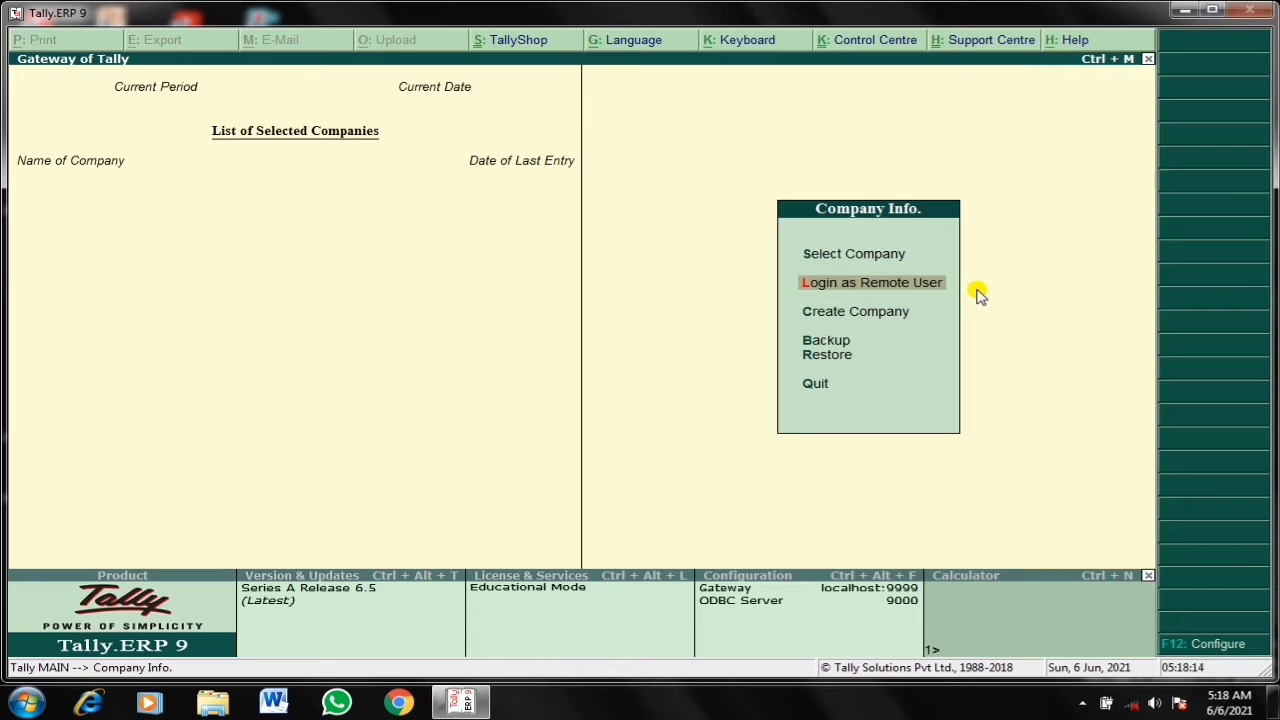
key(Down)
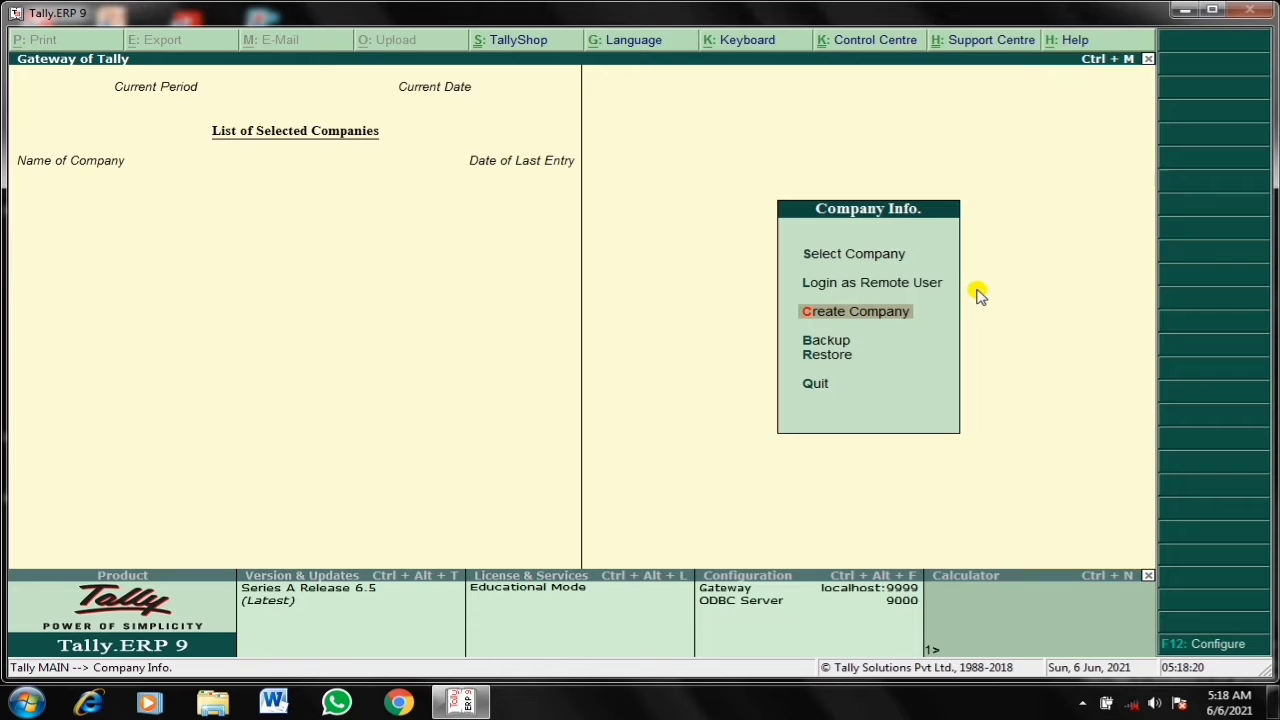
key(Return)
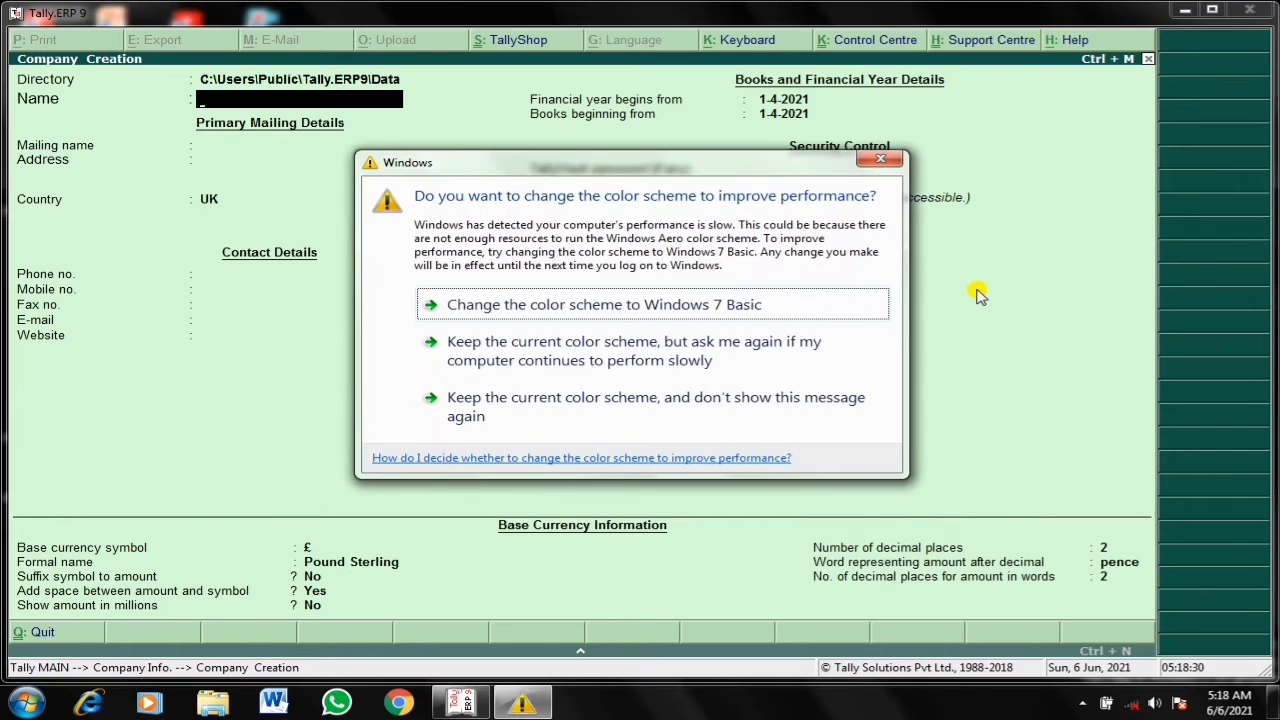
click(891, 158)
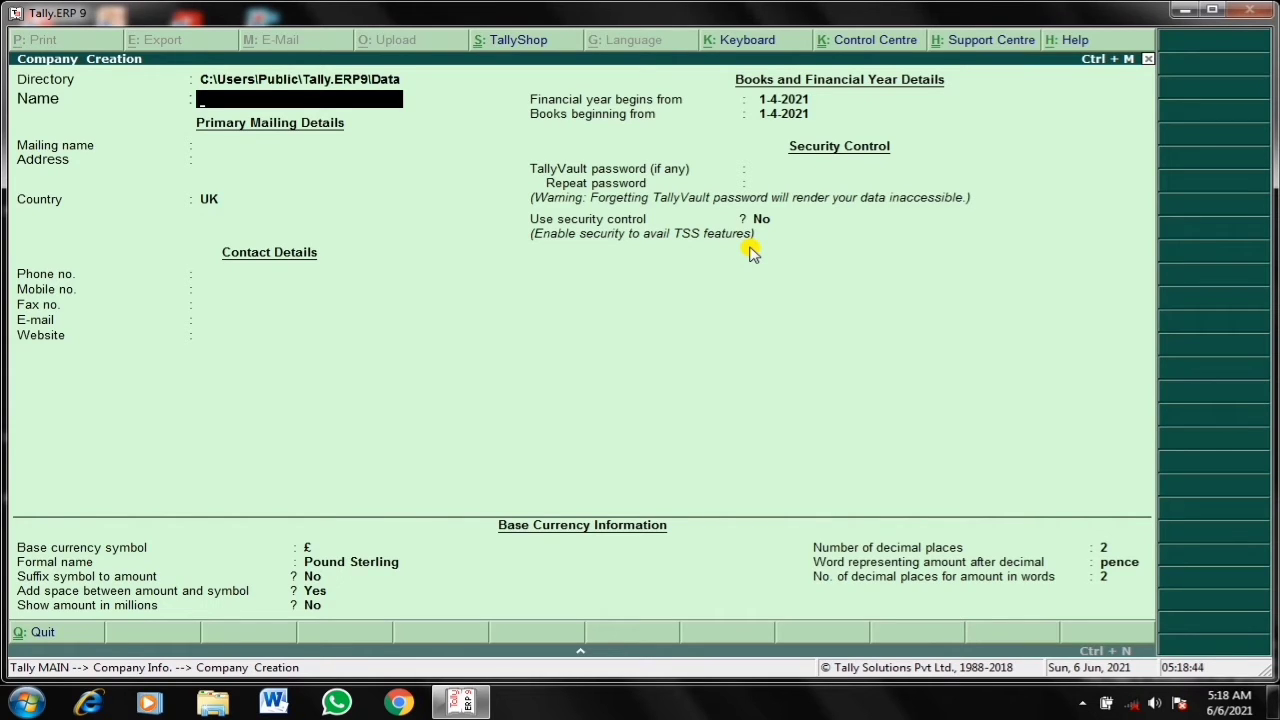
- Name the new company Kkkk, accept the same mailing name and leave the address blank
text(Kkkk)
key(Return)
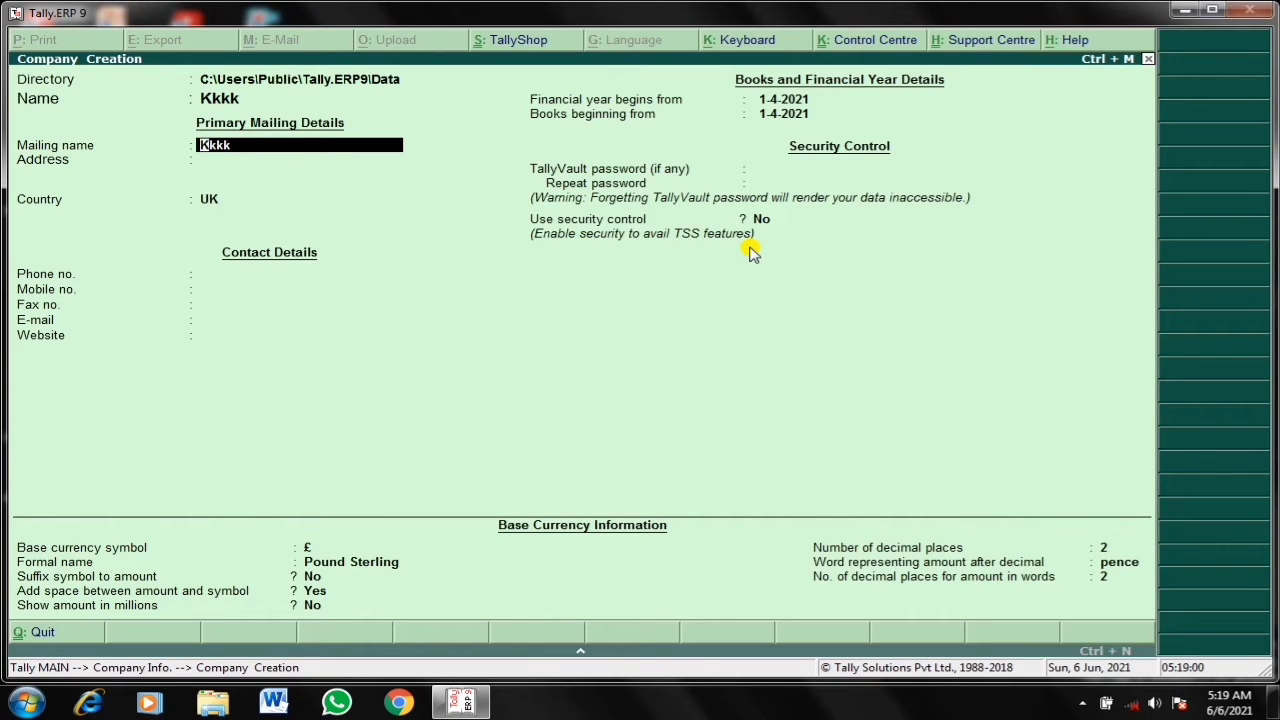
key(Return)
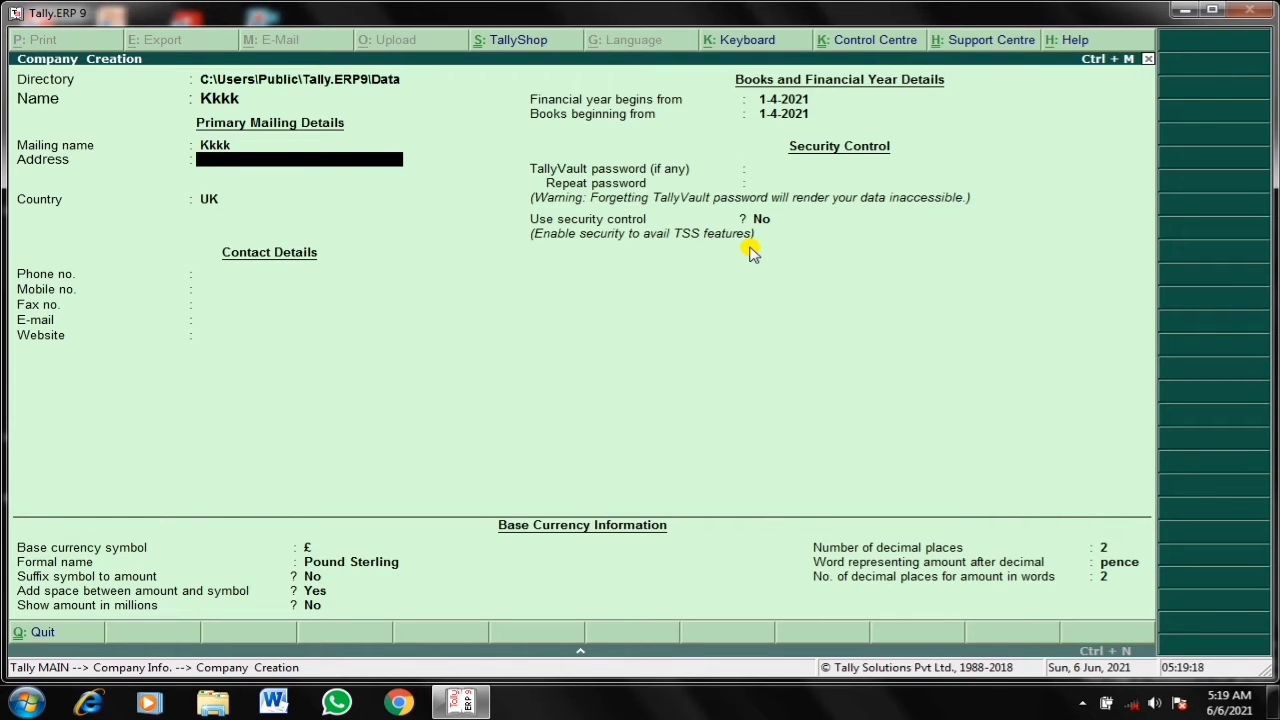
key(Return)
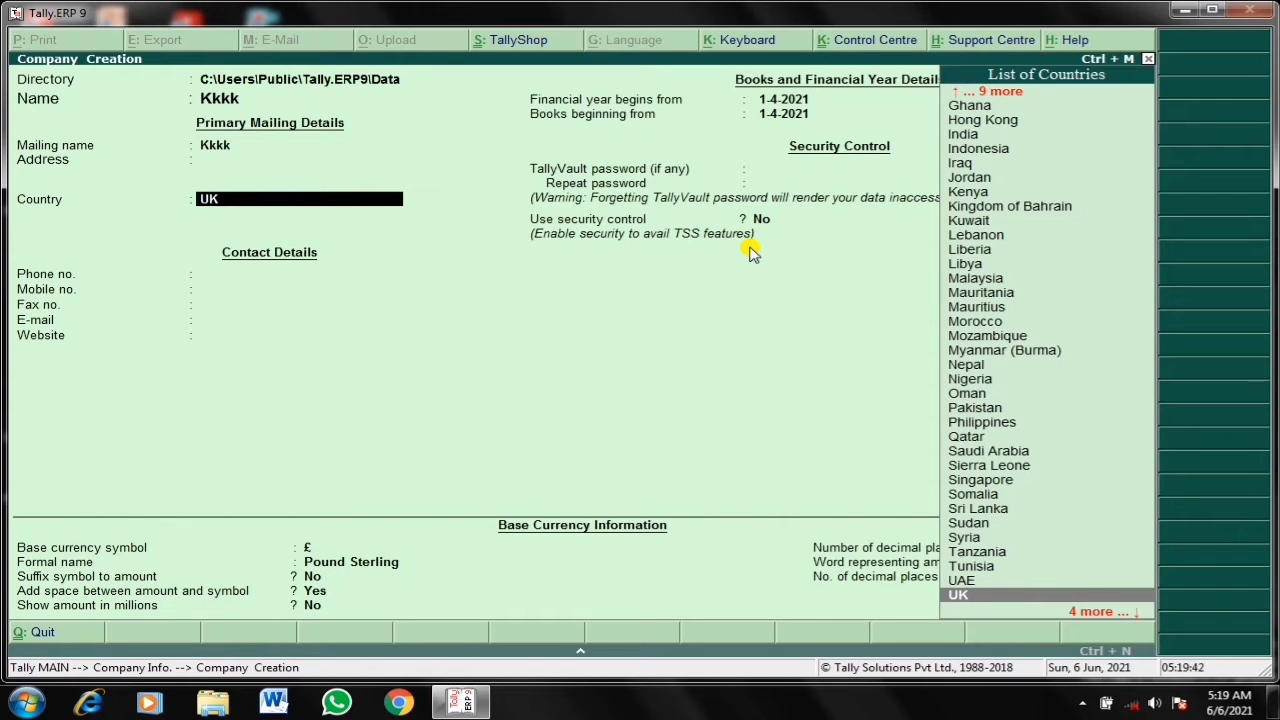
- Set the company's country to India and dismiss the color scheme prompt
key(BackSpace)
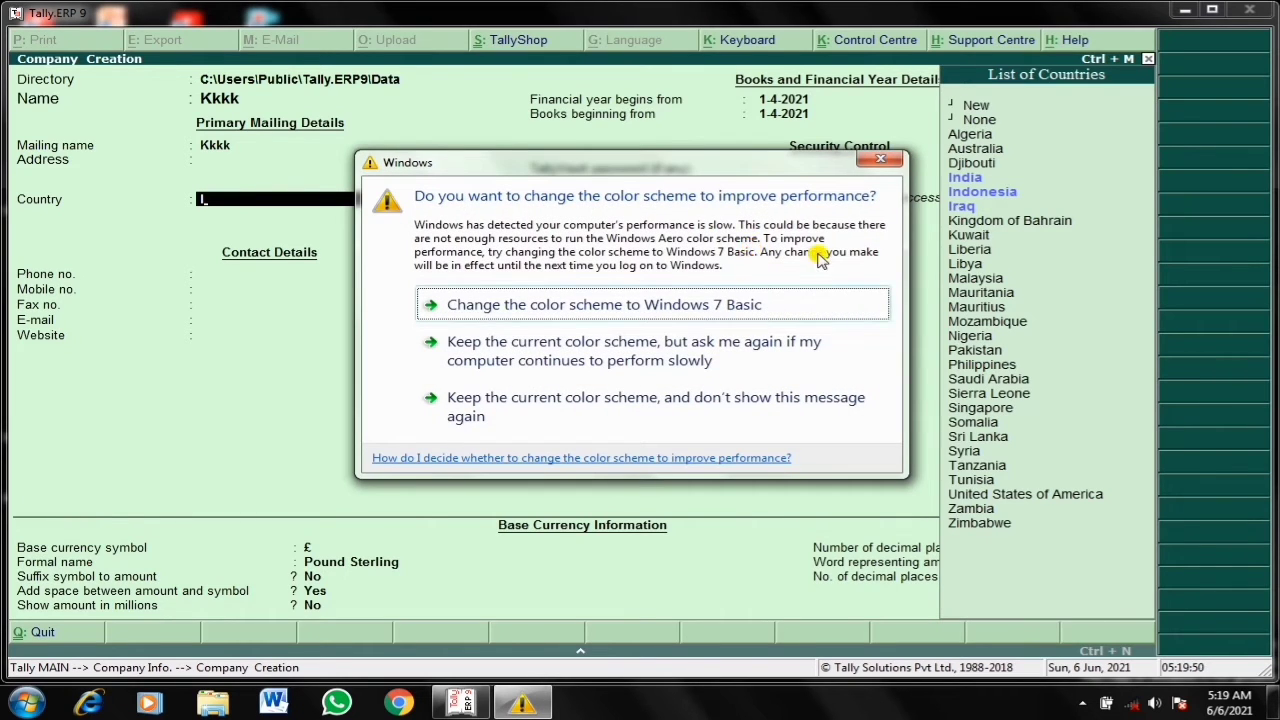
click(880, 162)
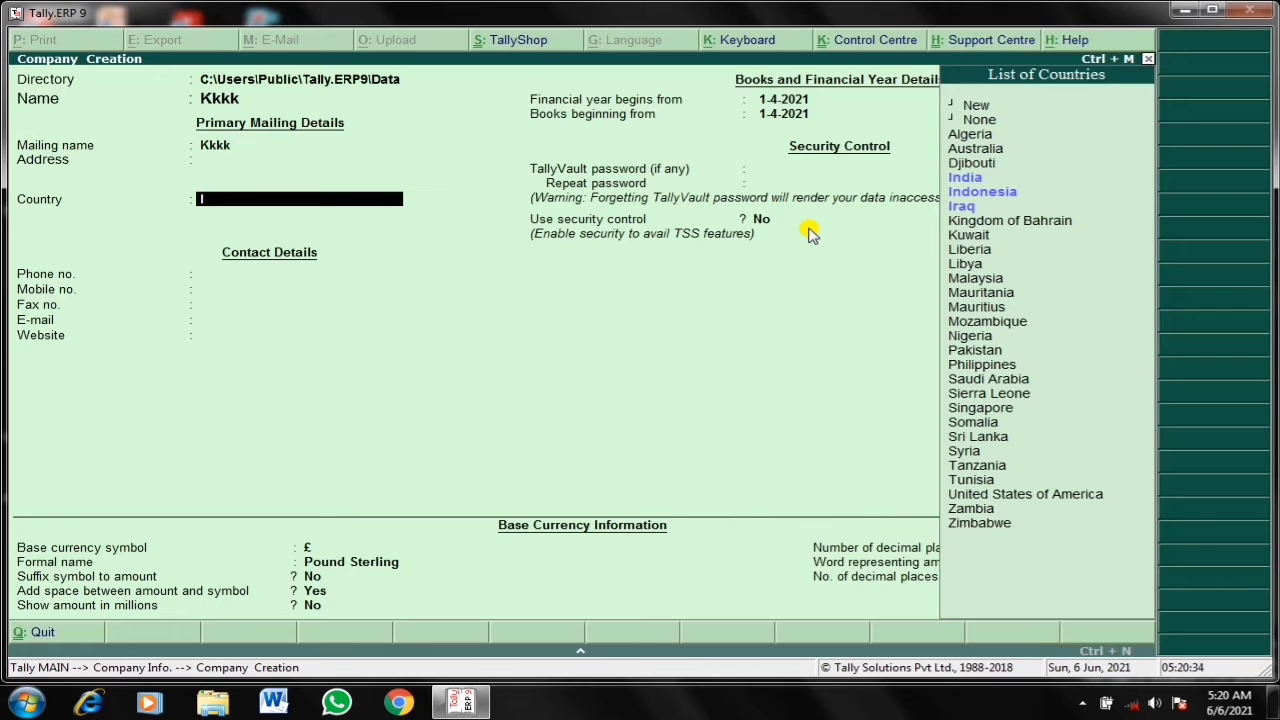
key(Down)
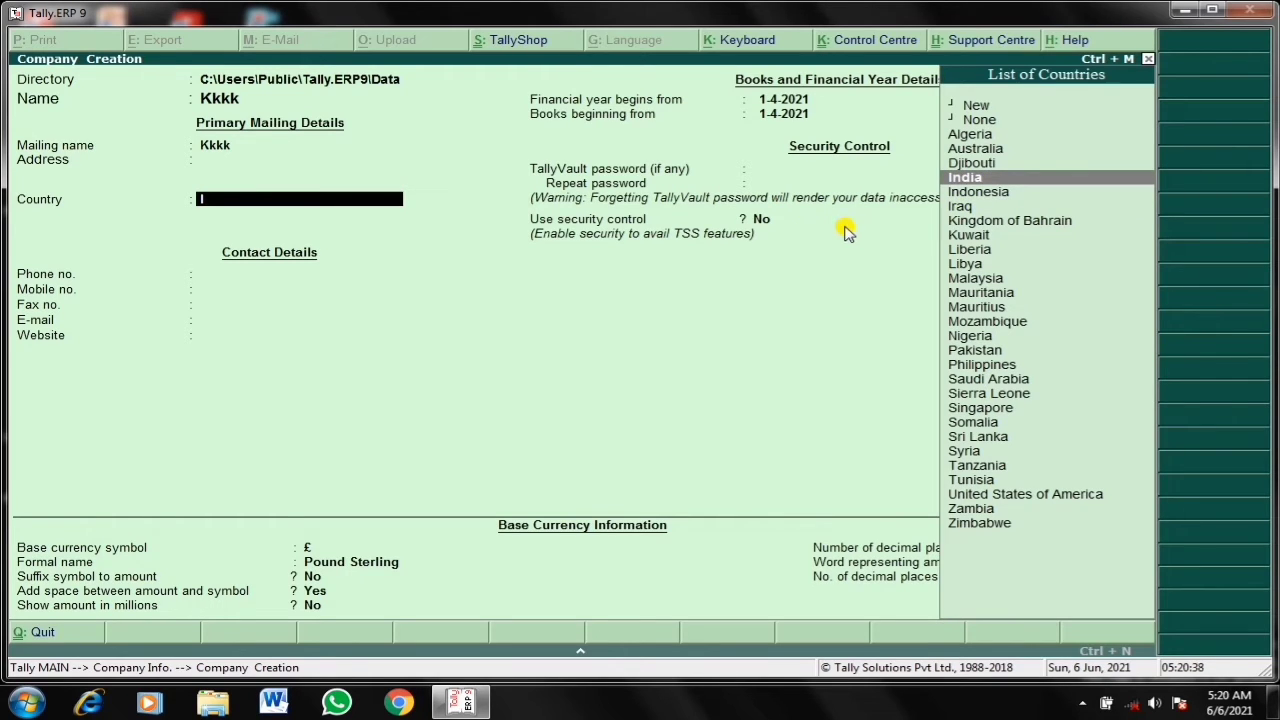
key(Return)
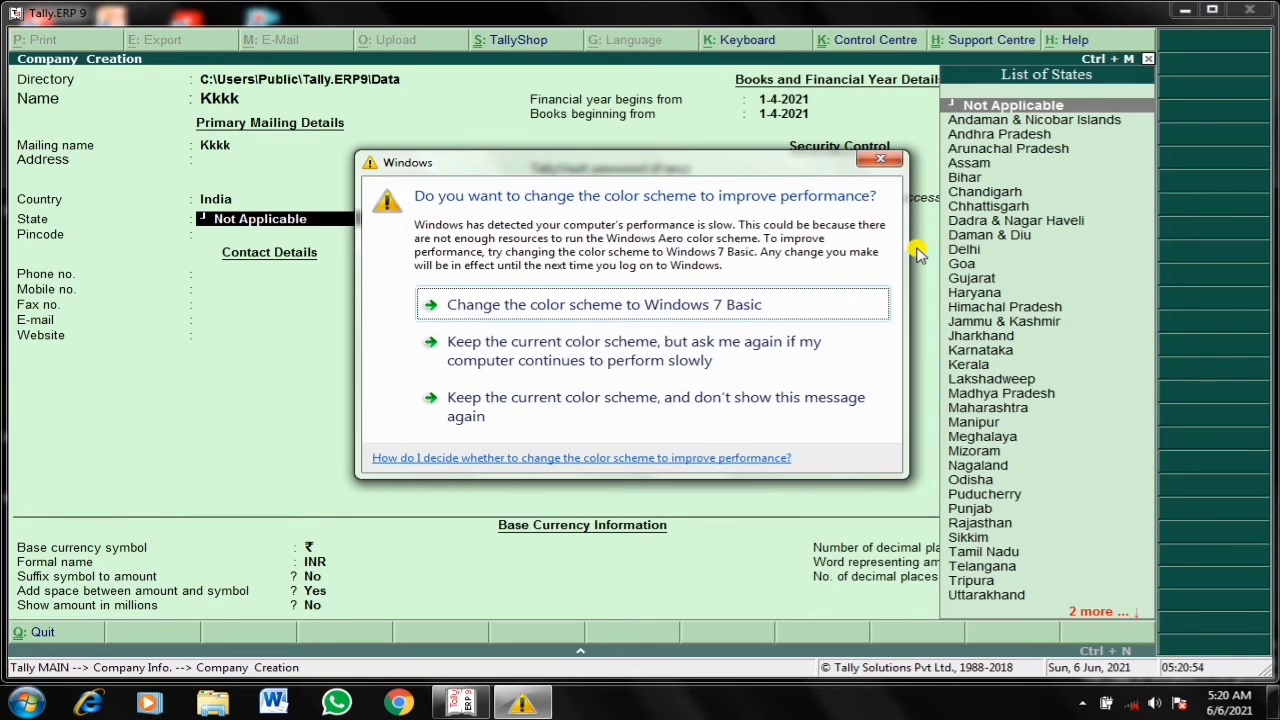
click(880, 160)
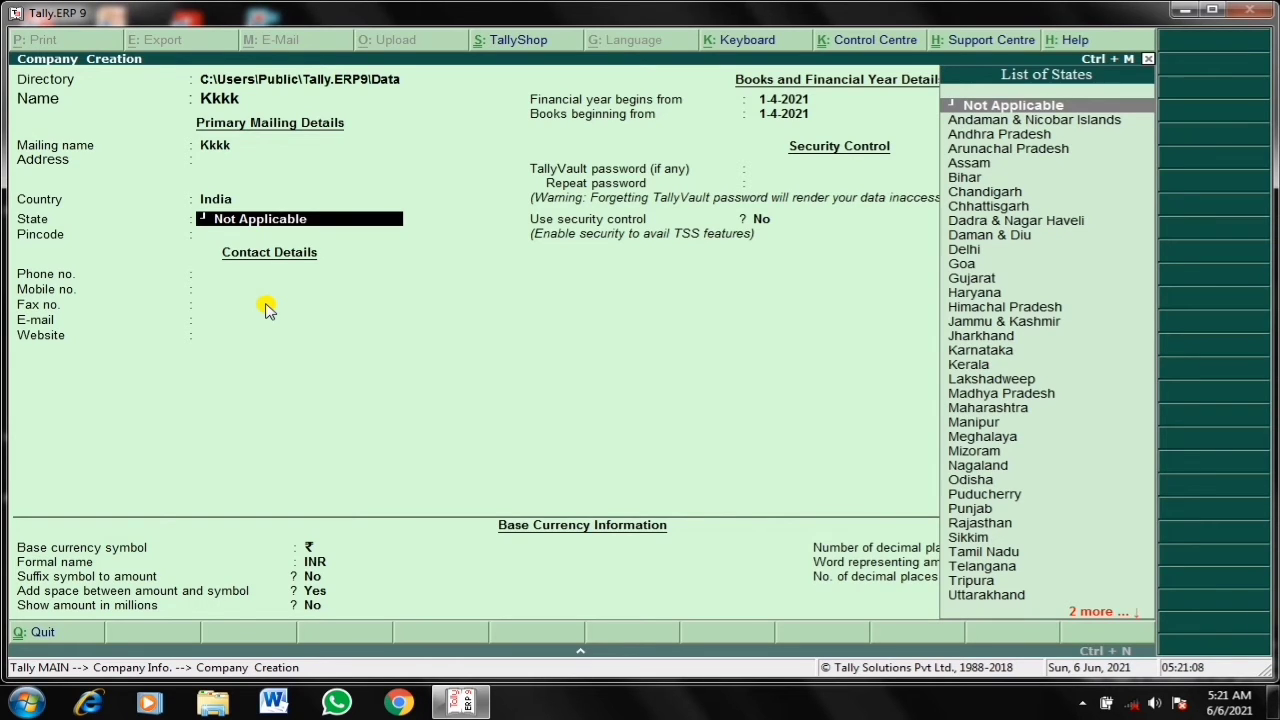
- Set the company's state to Madhya Pradesh and dismiss the color scheme prompt
text(M)
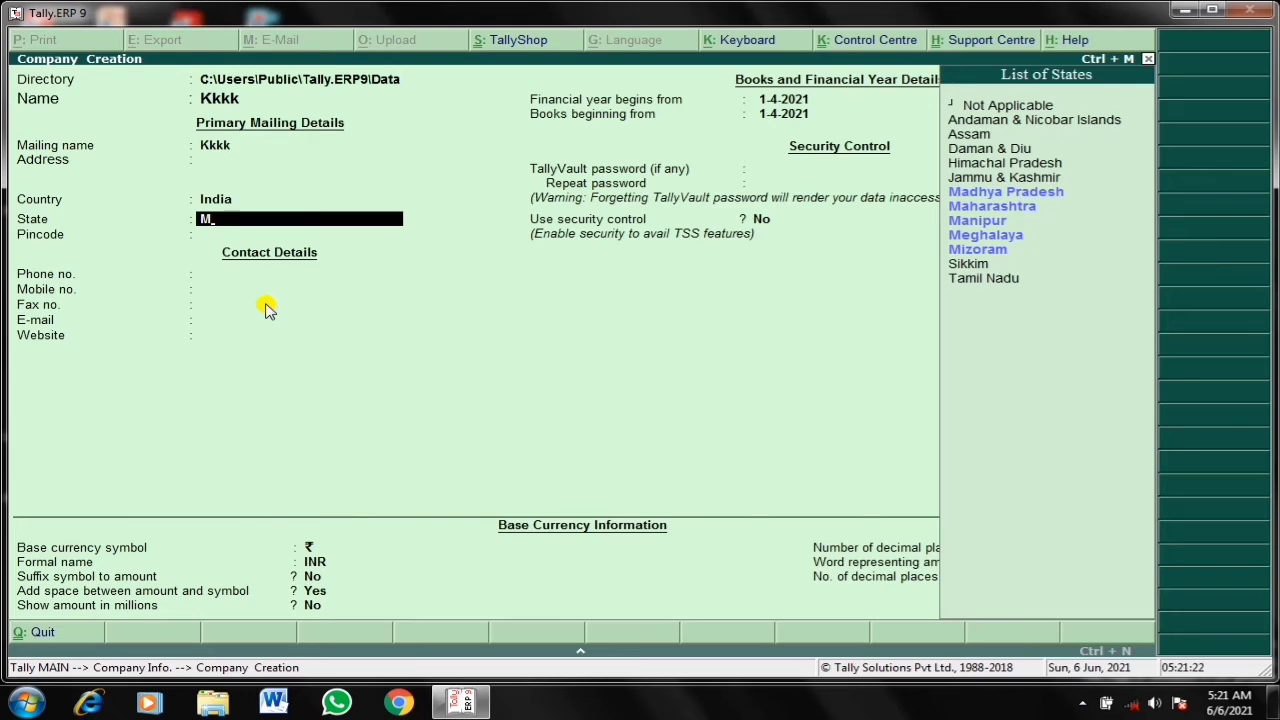
key(Down)
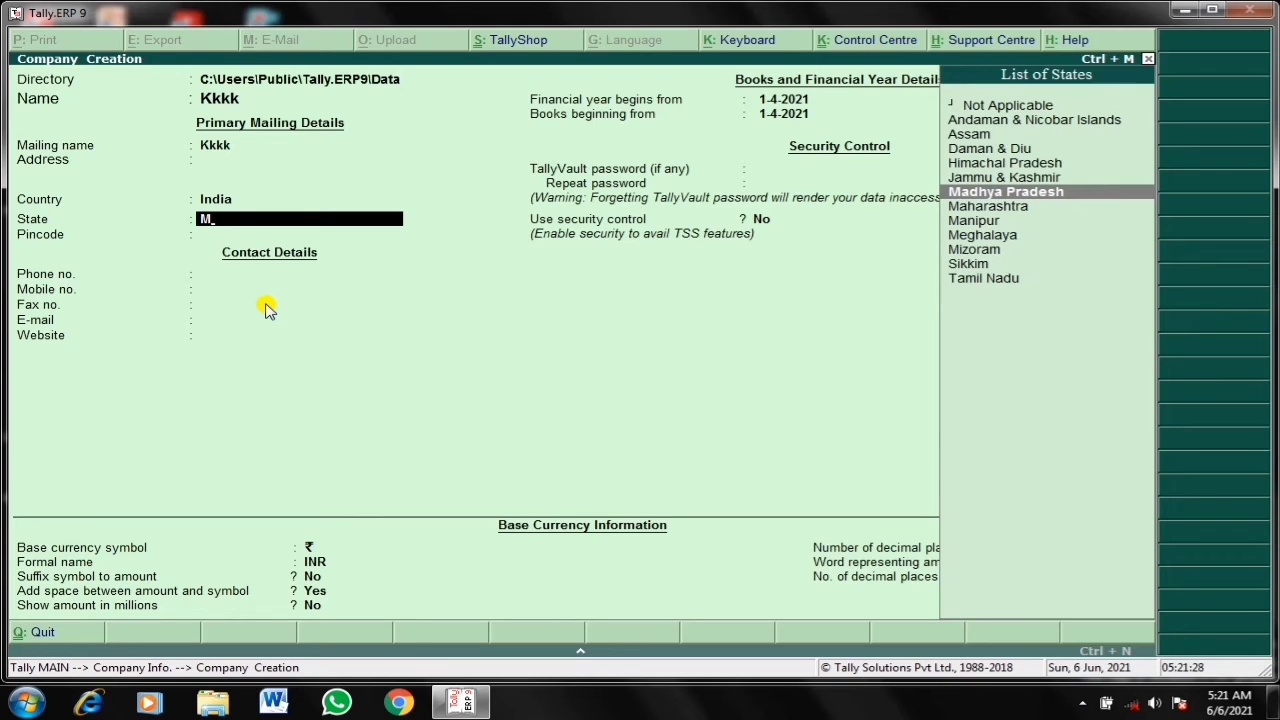
key(Down)
key(Down)
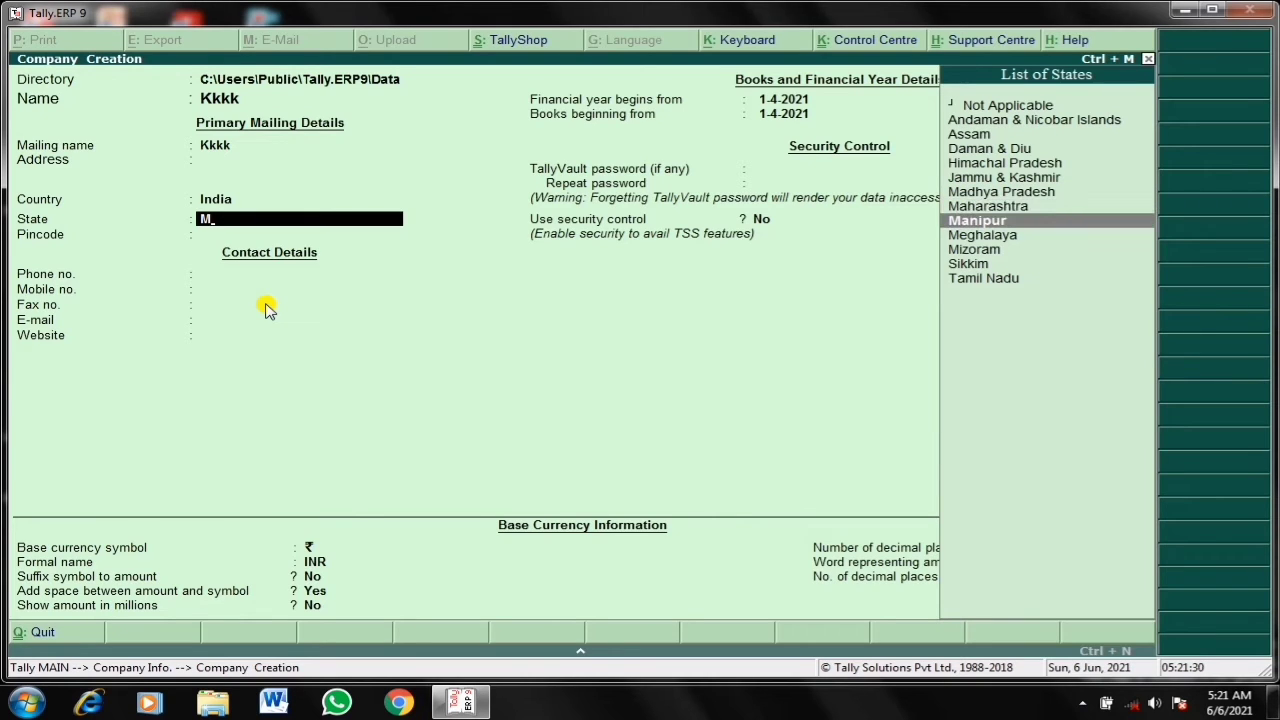
key(Up)
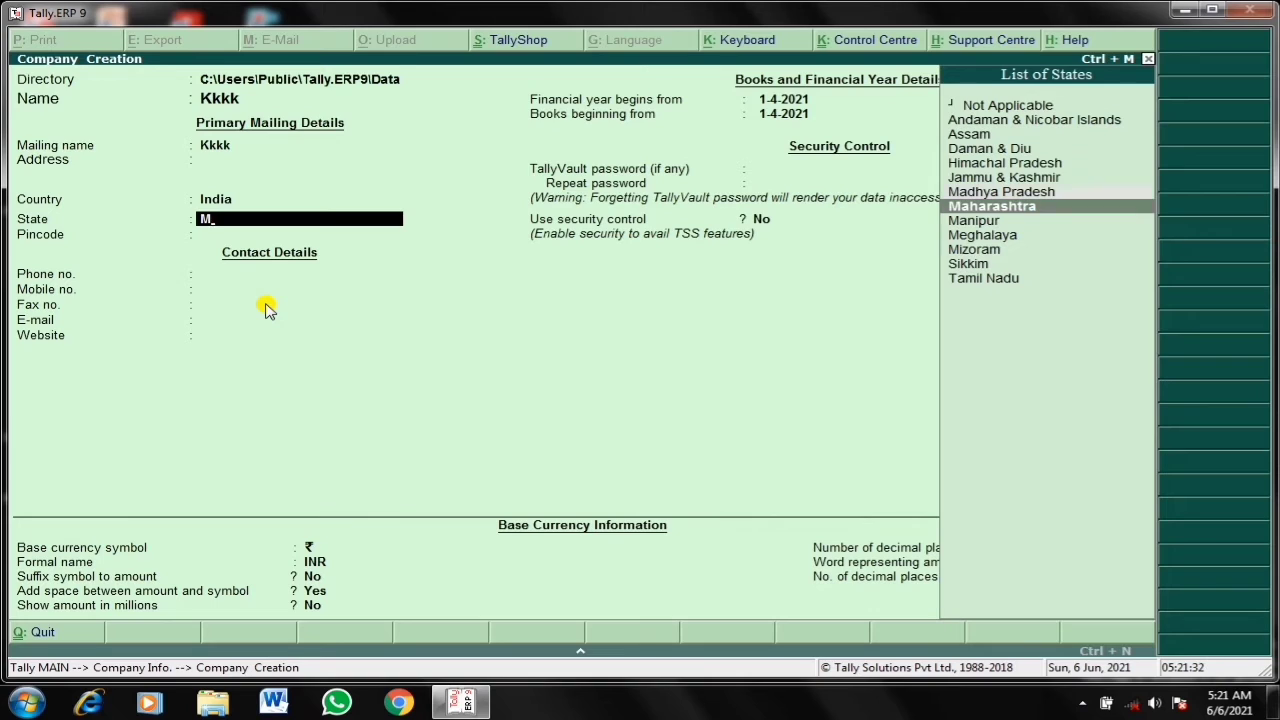
key(Up)
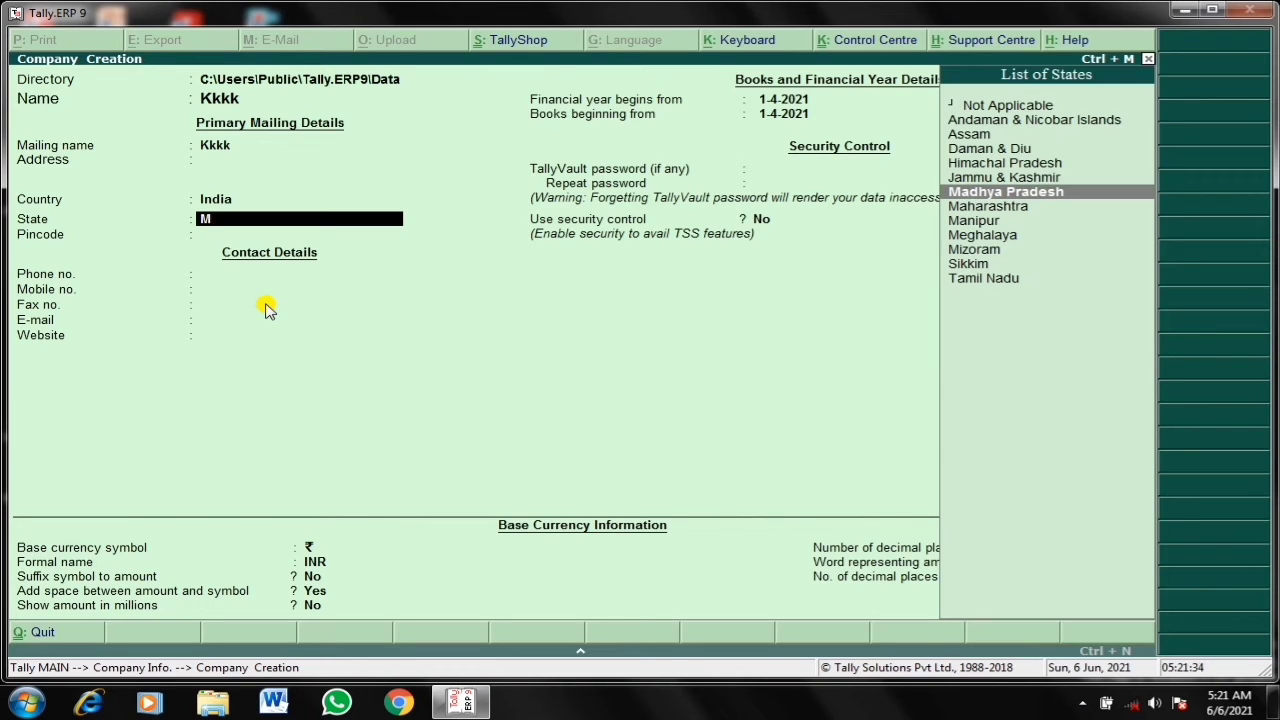
key(Return)
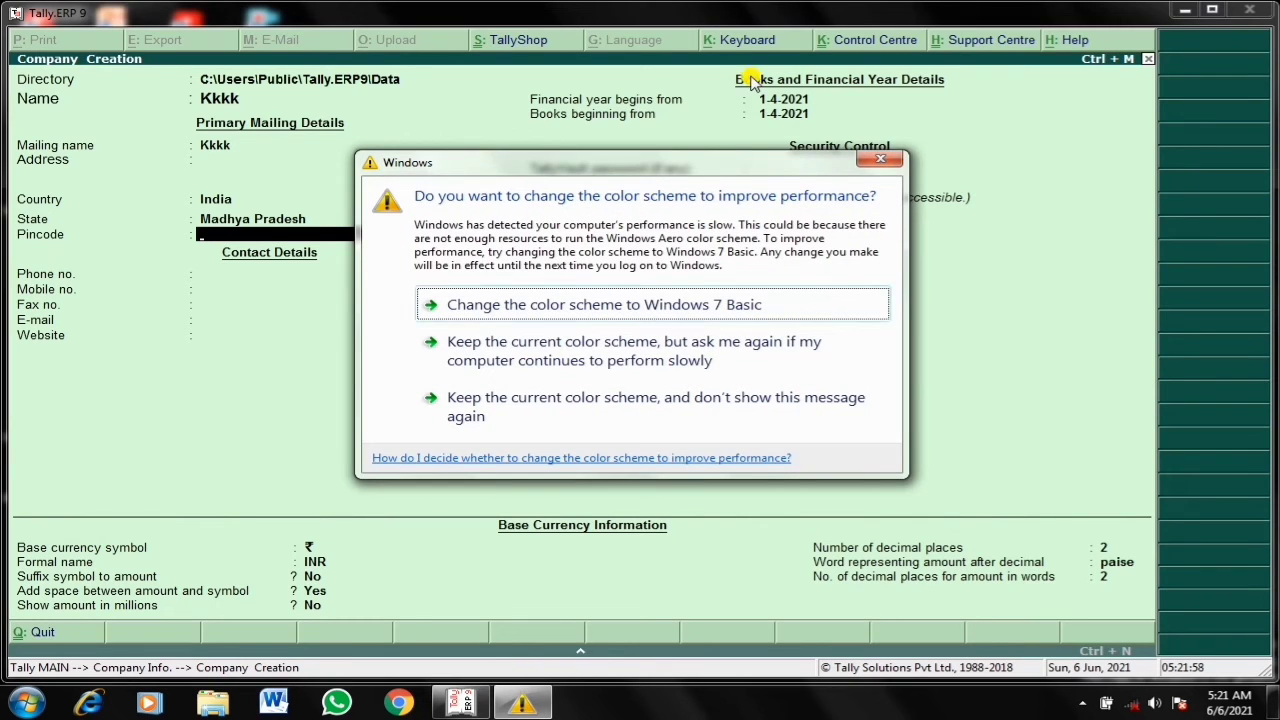
click(885, 163)
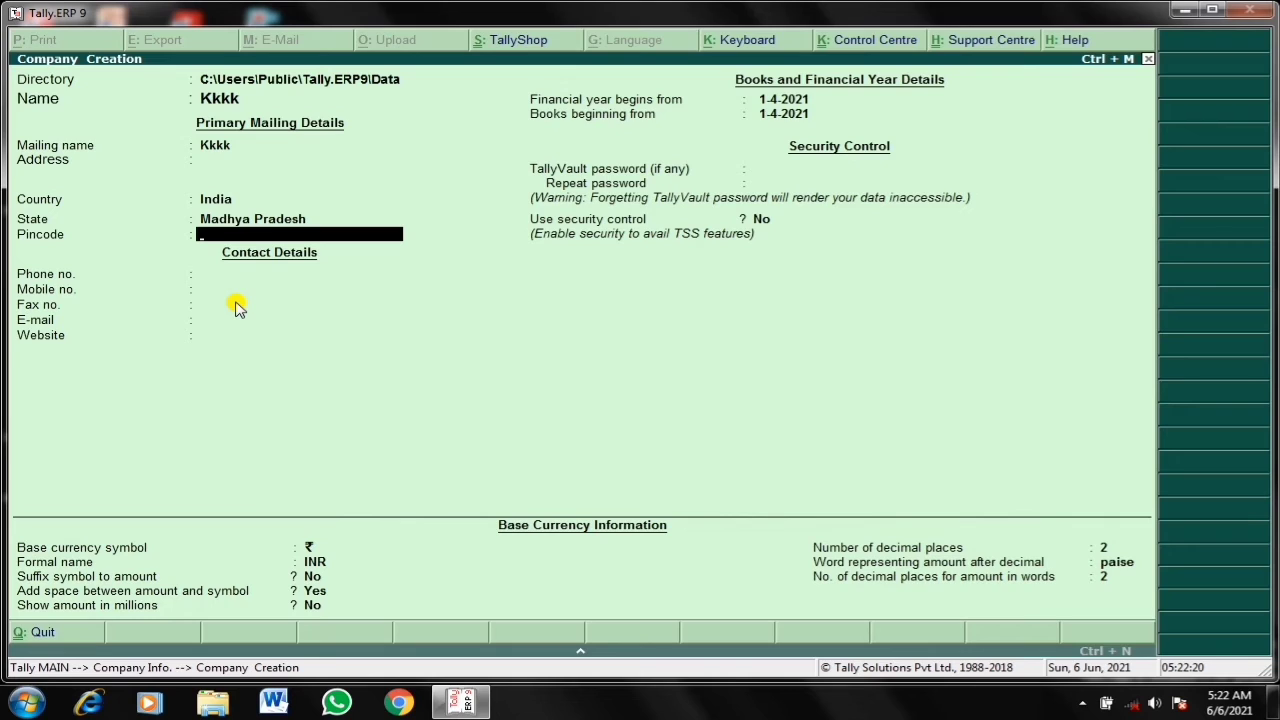
- Enter the company's postal pincode and leave the phone, mobile, fax, e-mail and website details blank
text(483501)
key(Return)
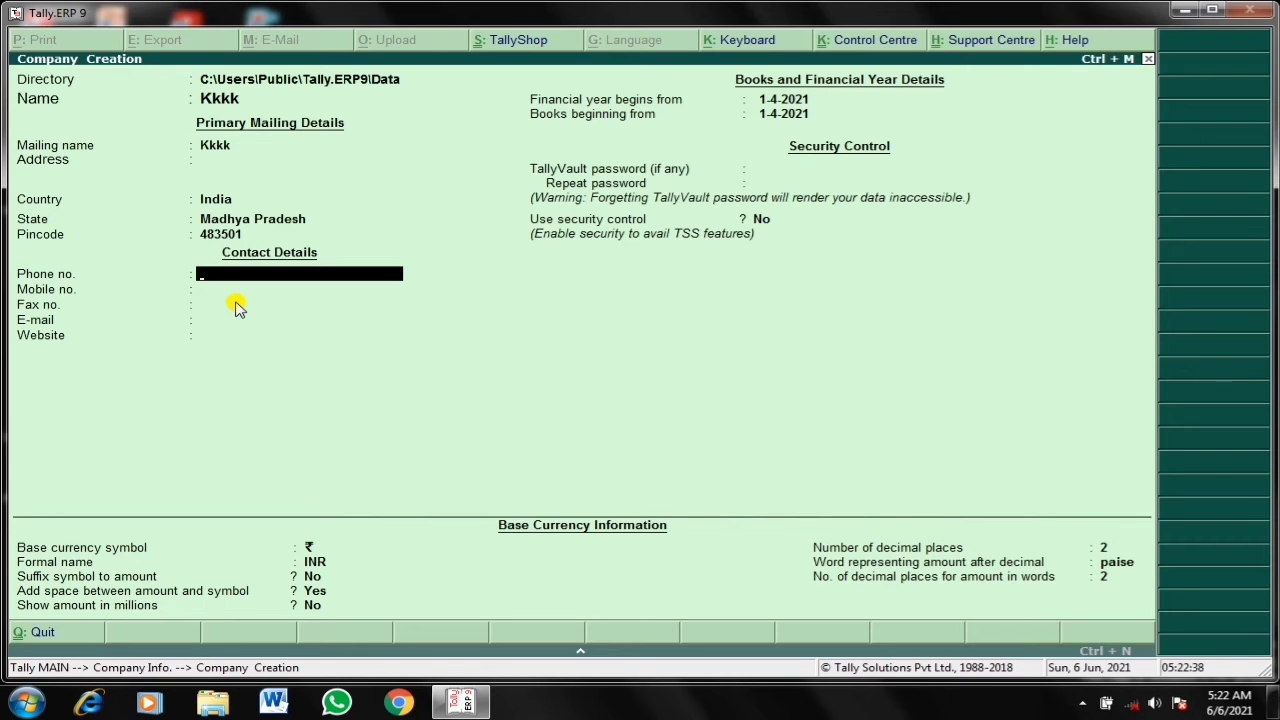
key(Return)
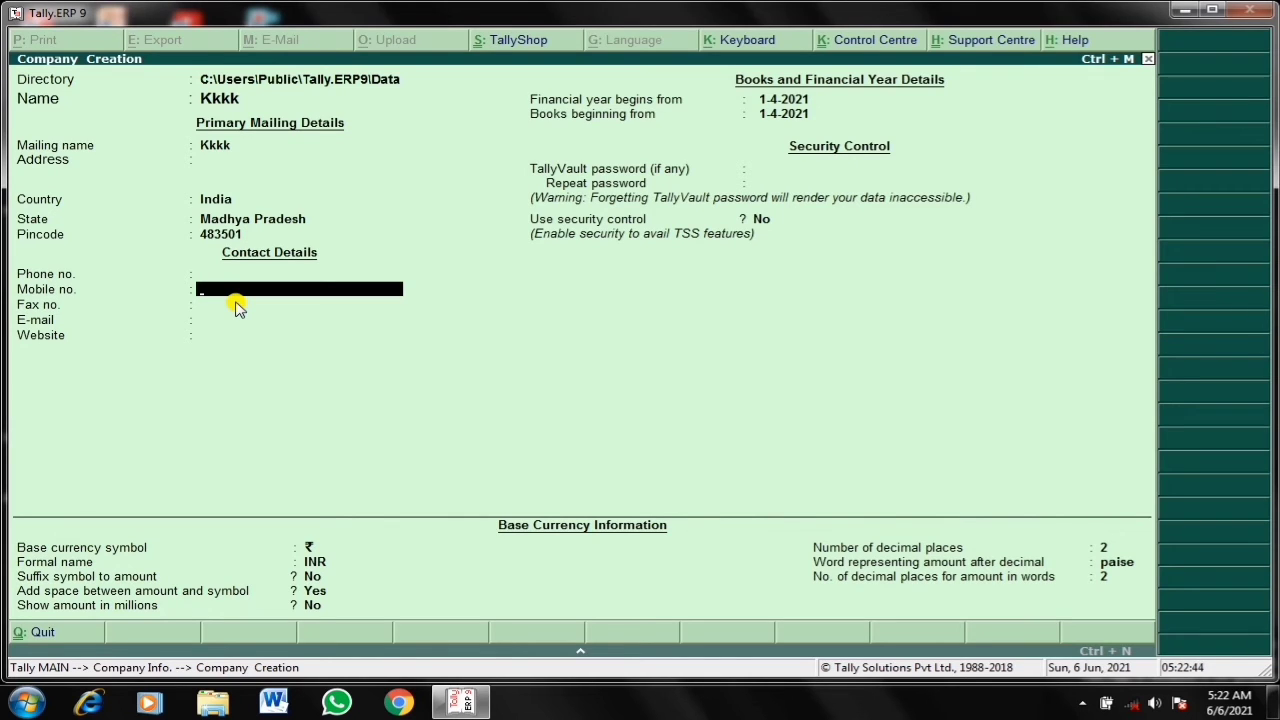
key(Return)
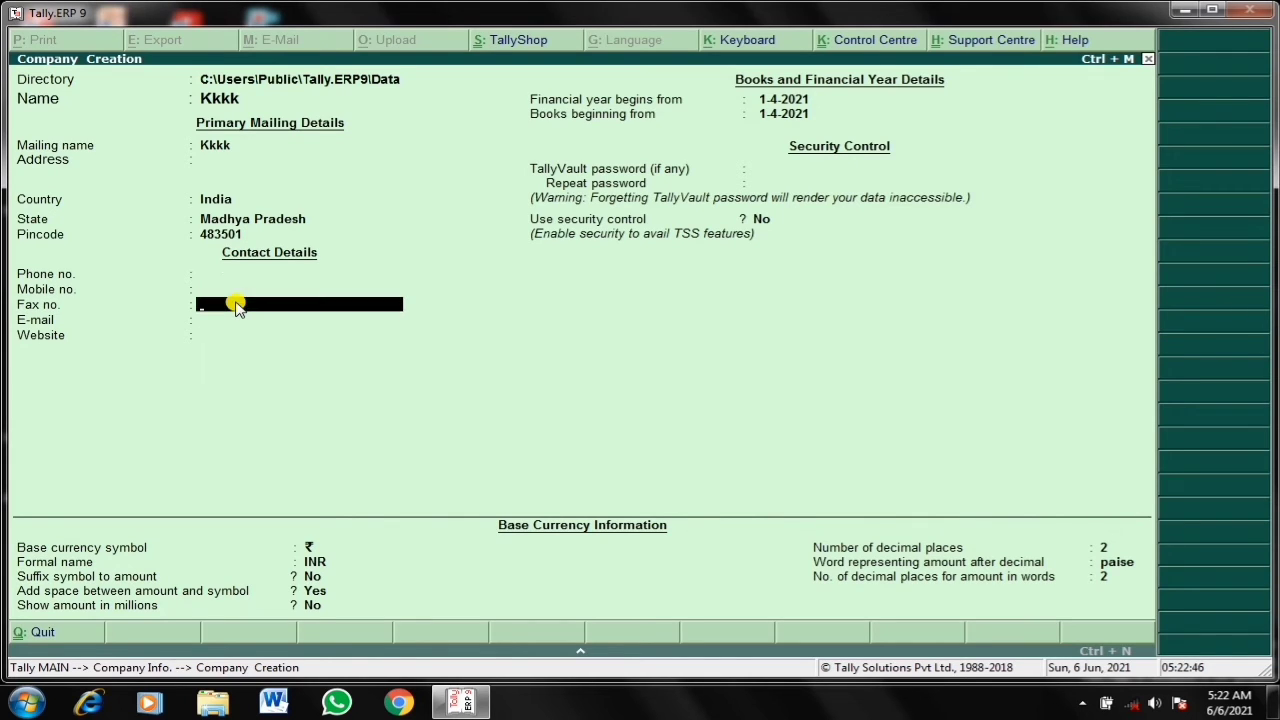
key(Return)
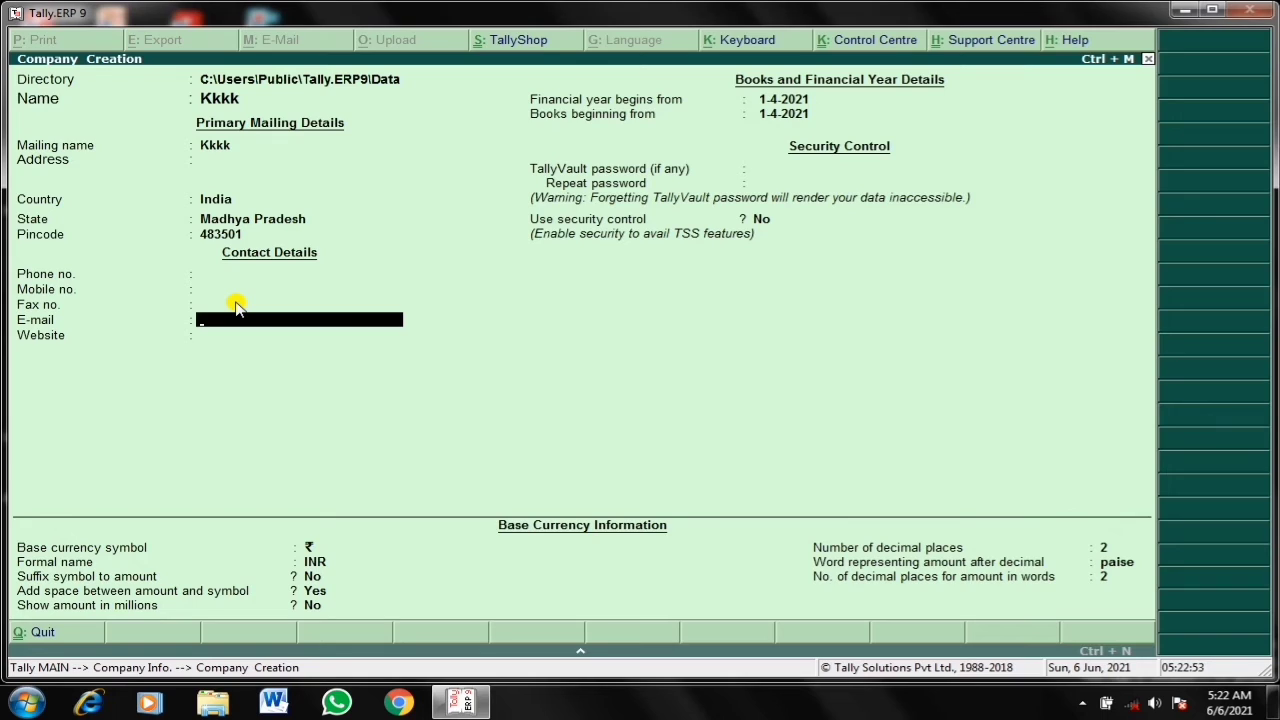
key(Return)
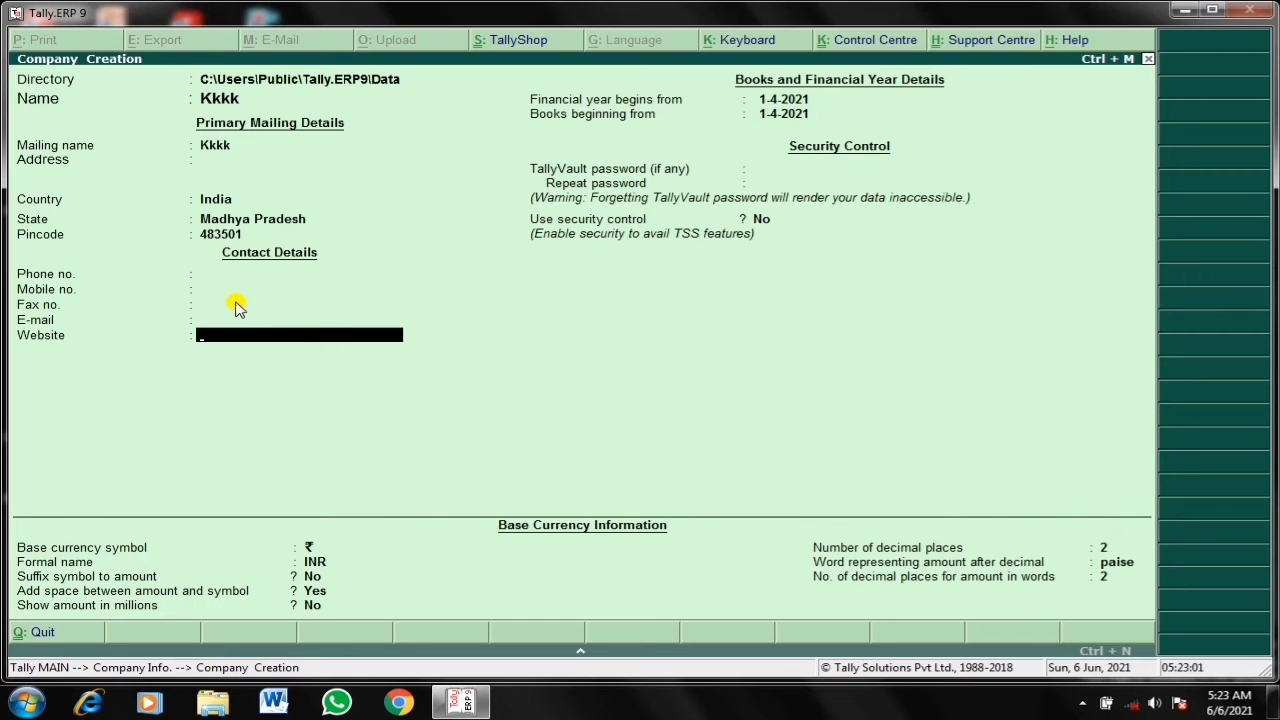
key(Return)
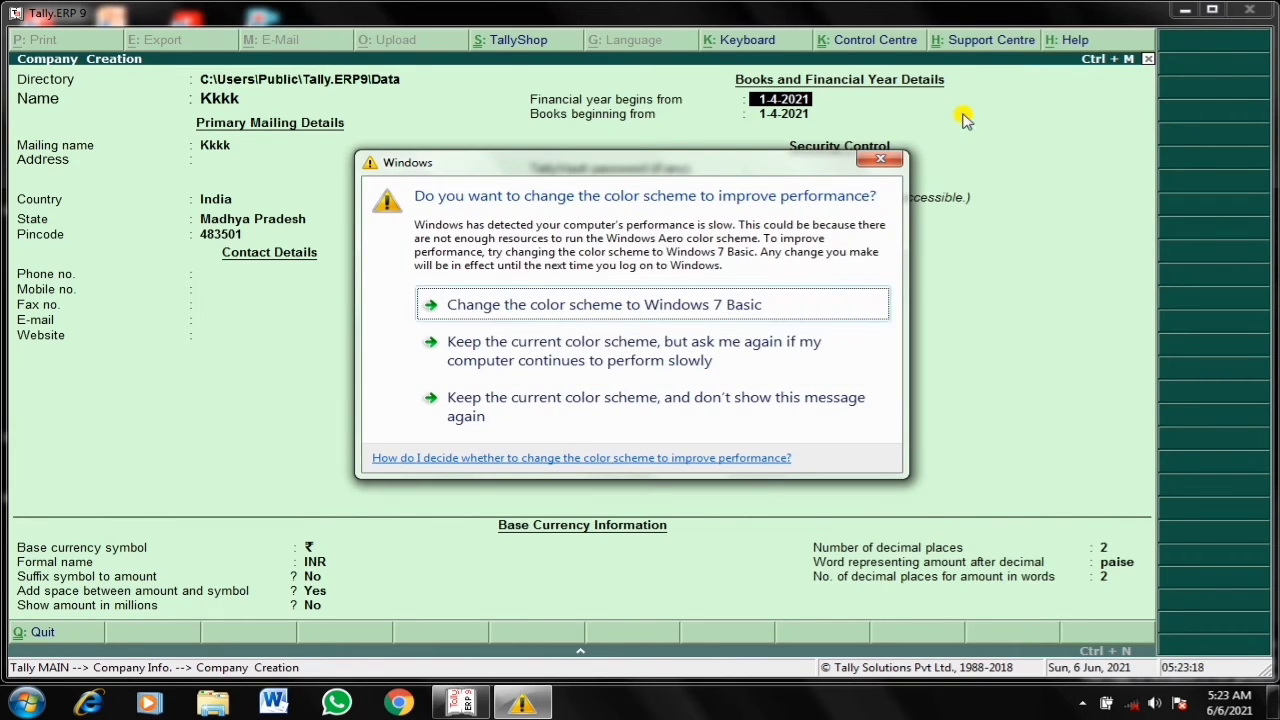
- Dismiss the color scheme prompt, accept 1-4-2021 for both financial year and books beginning, and leave the TallyVault password blank
click(880, 158)
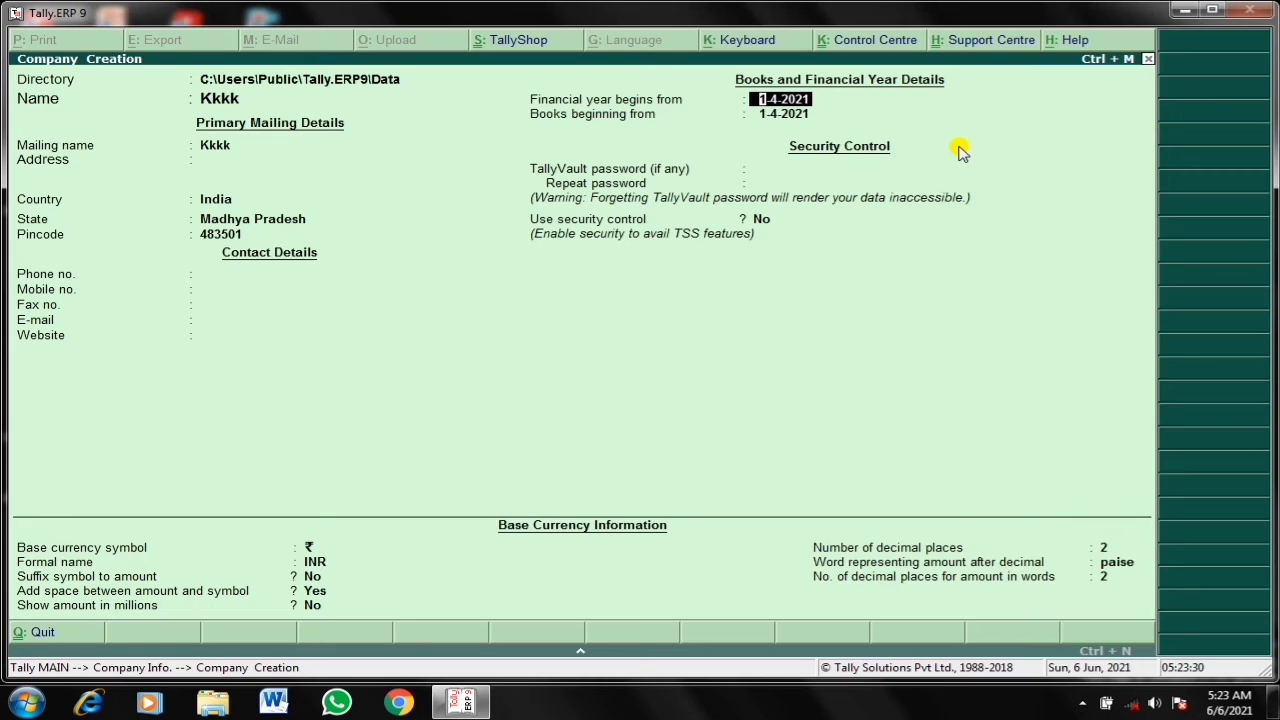
key(Return)
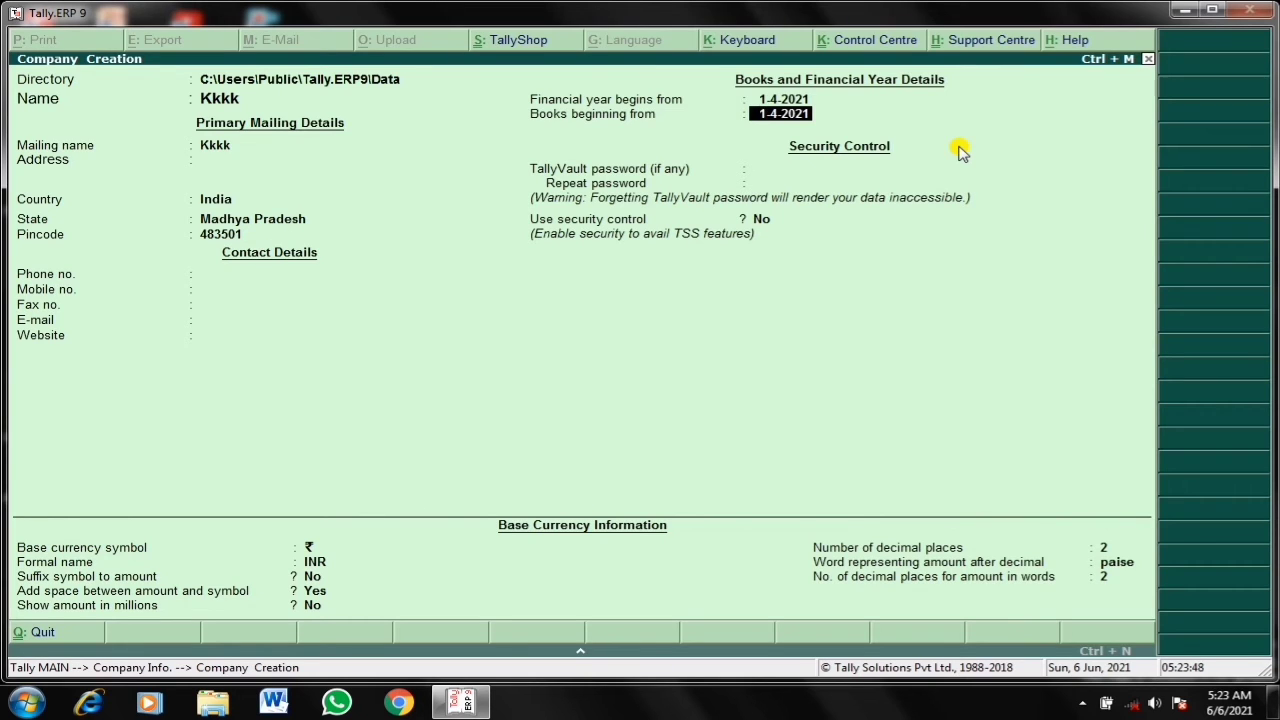
key(Return)
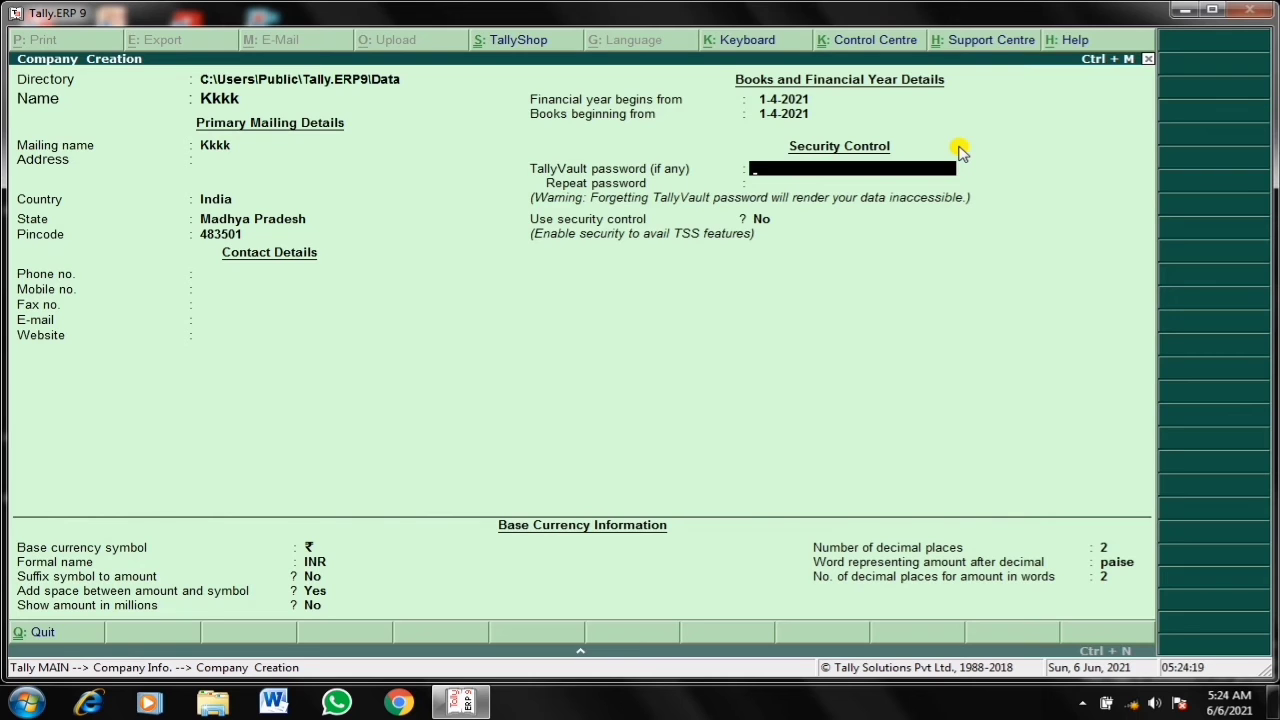
key(Return)
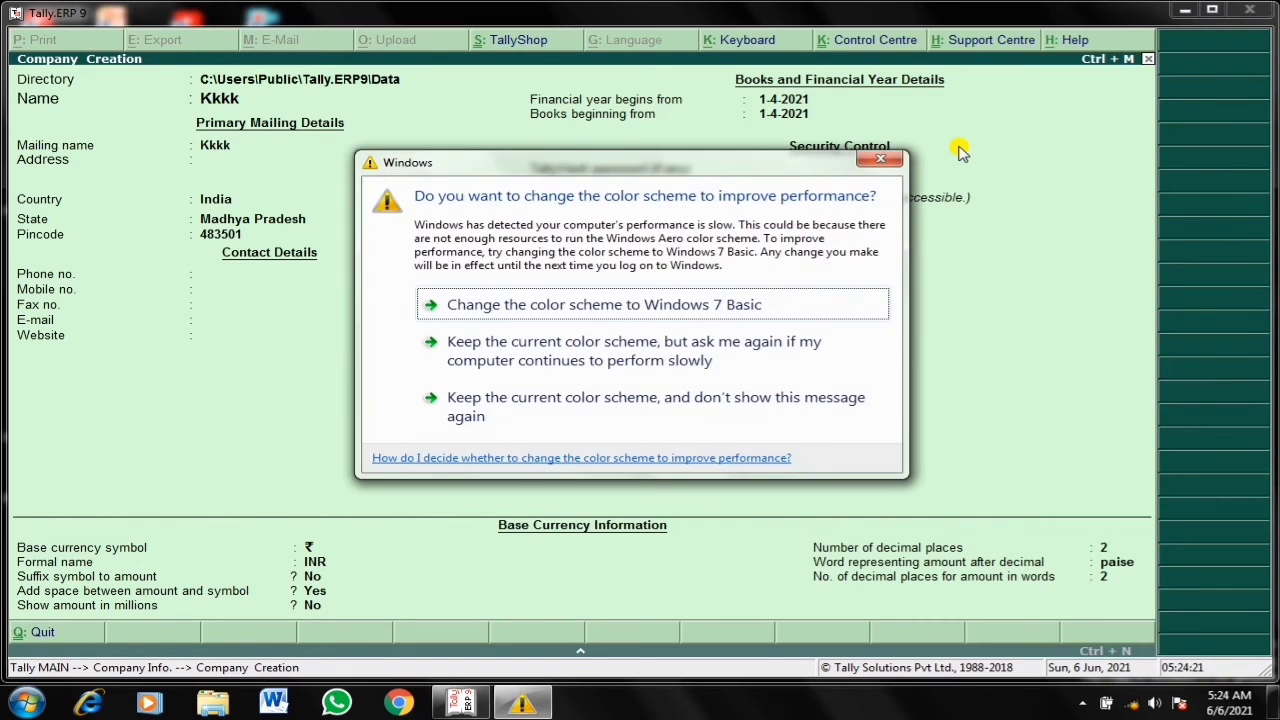
- Dismiss the color scheme prompt and accept No for using security control
click(881, 159)
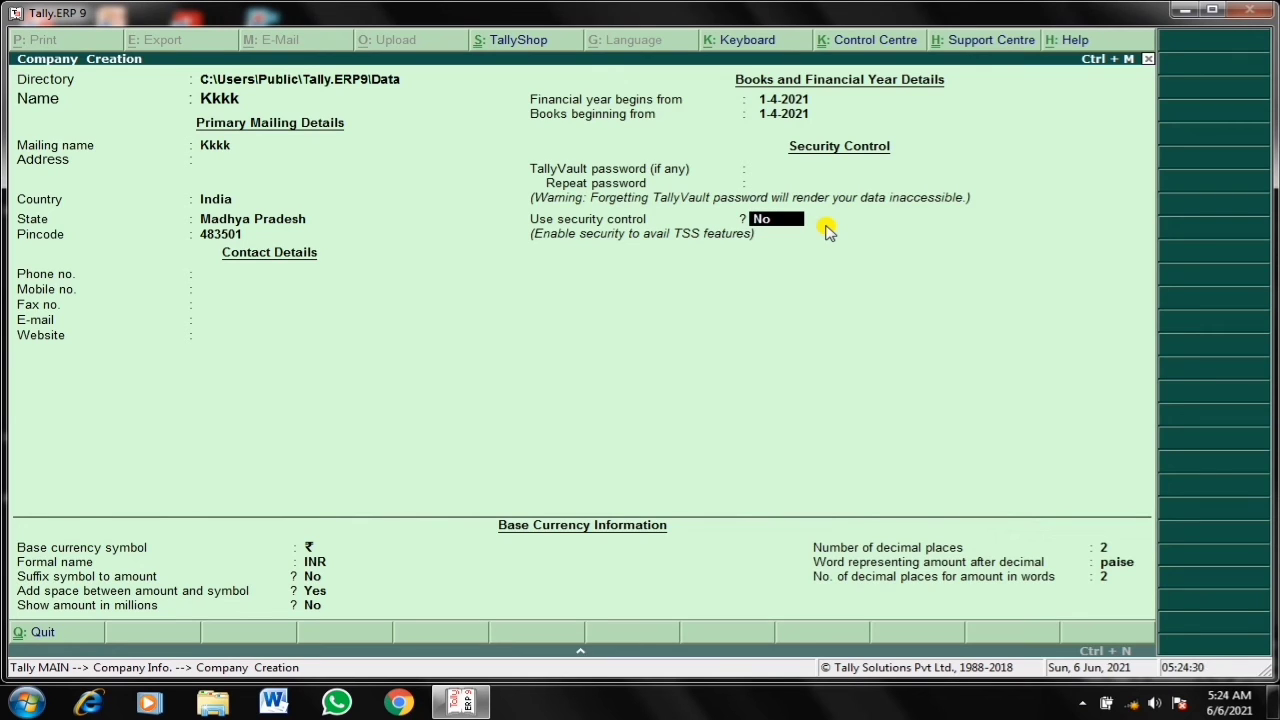
key(Return)
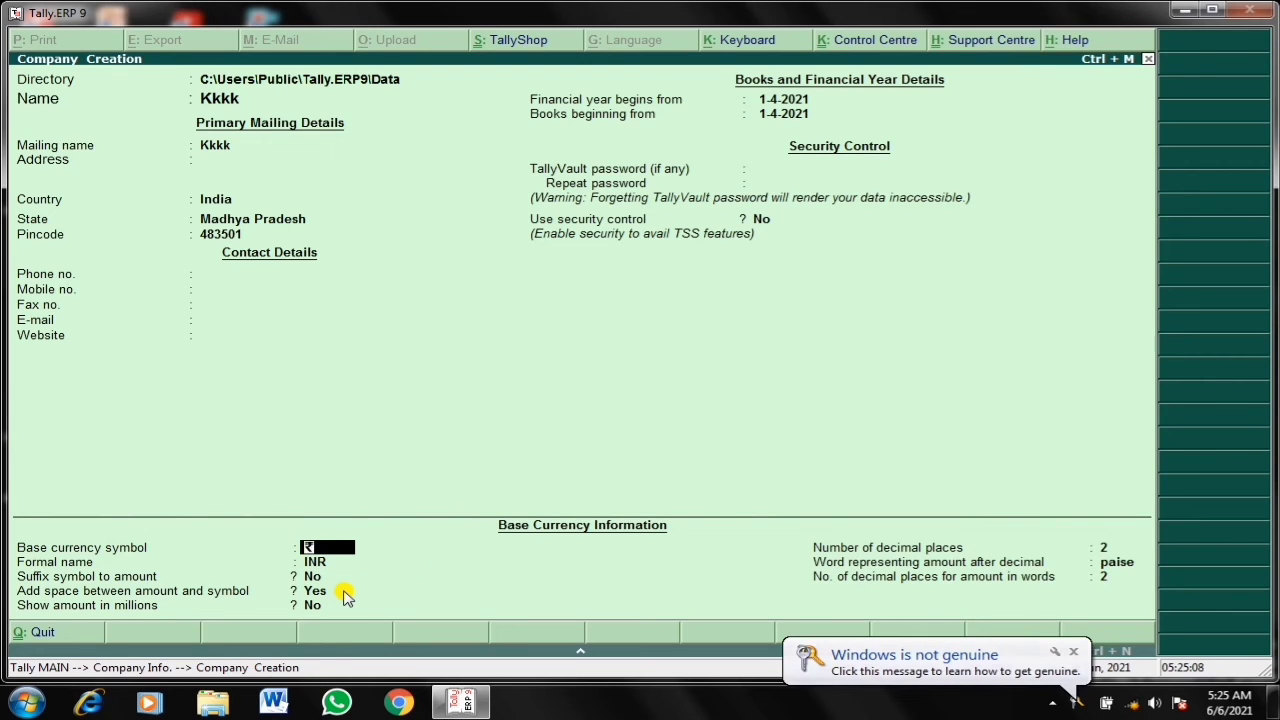
- Accept base currency symbol ₹, formal name INR, No for suffixing the symbol, Yes for adding a space, and No for showing amounts in millions
key(Return)
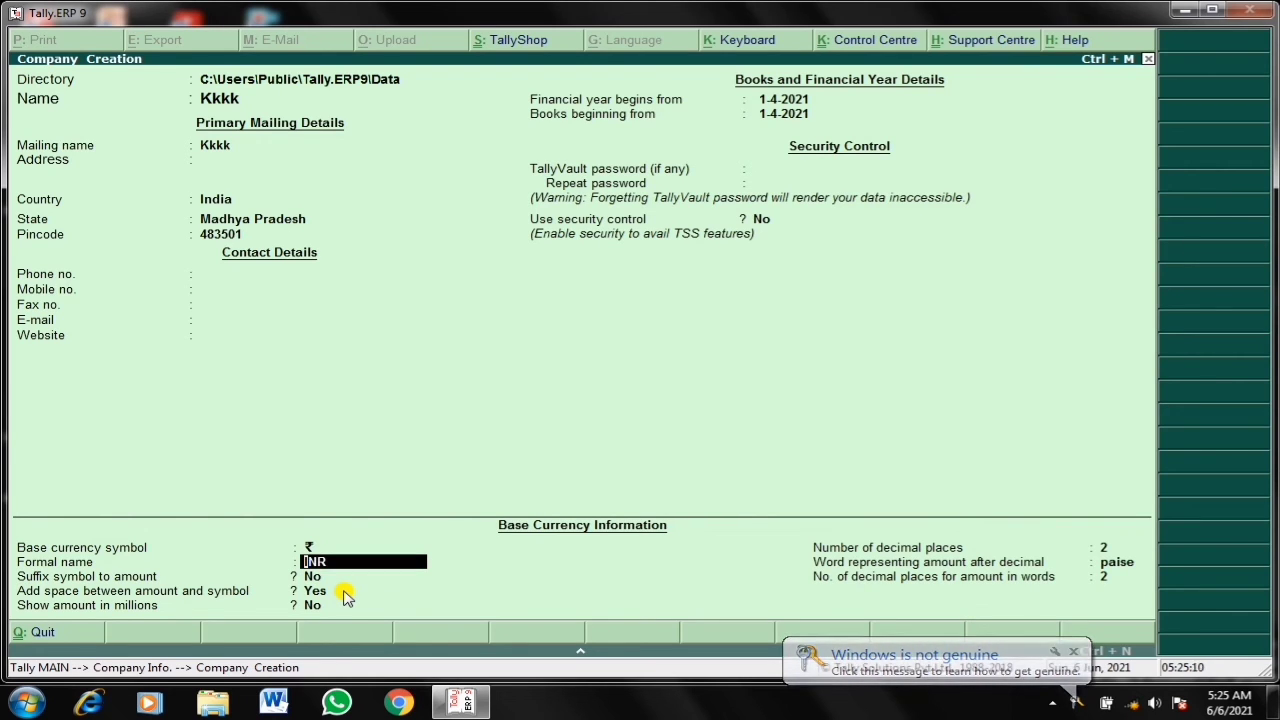
key(Return)
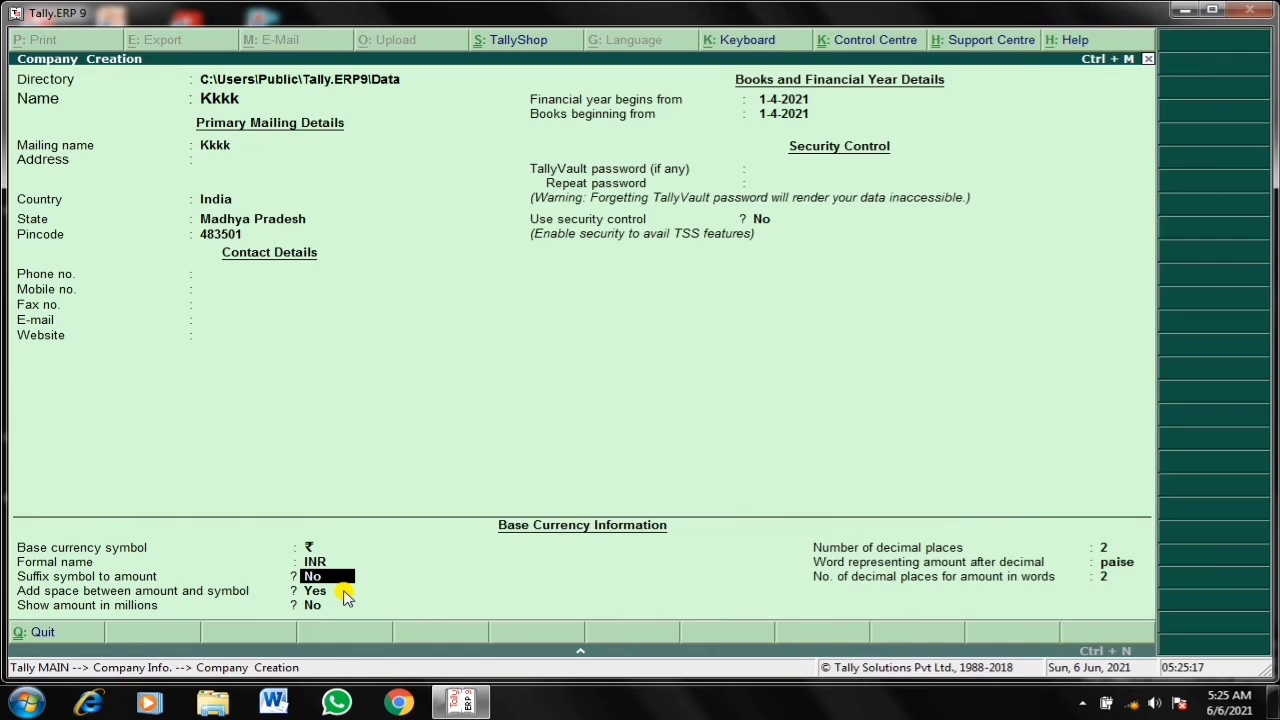
key(Return)
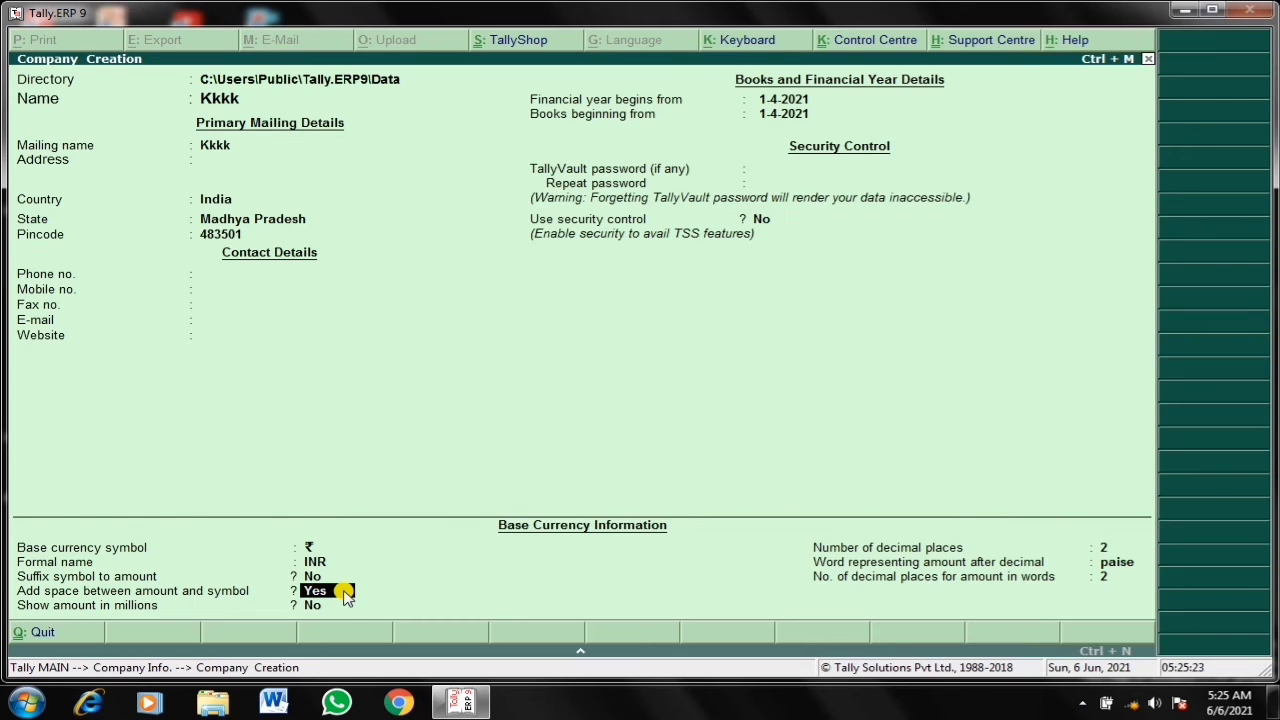
key(Return)
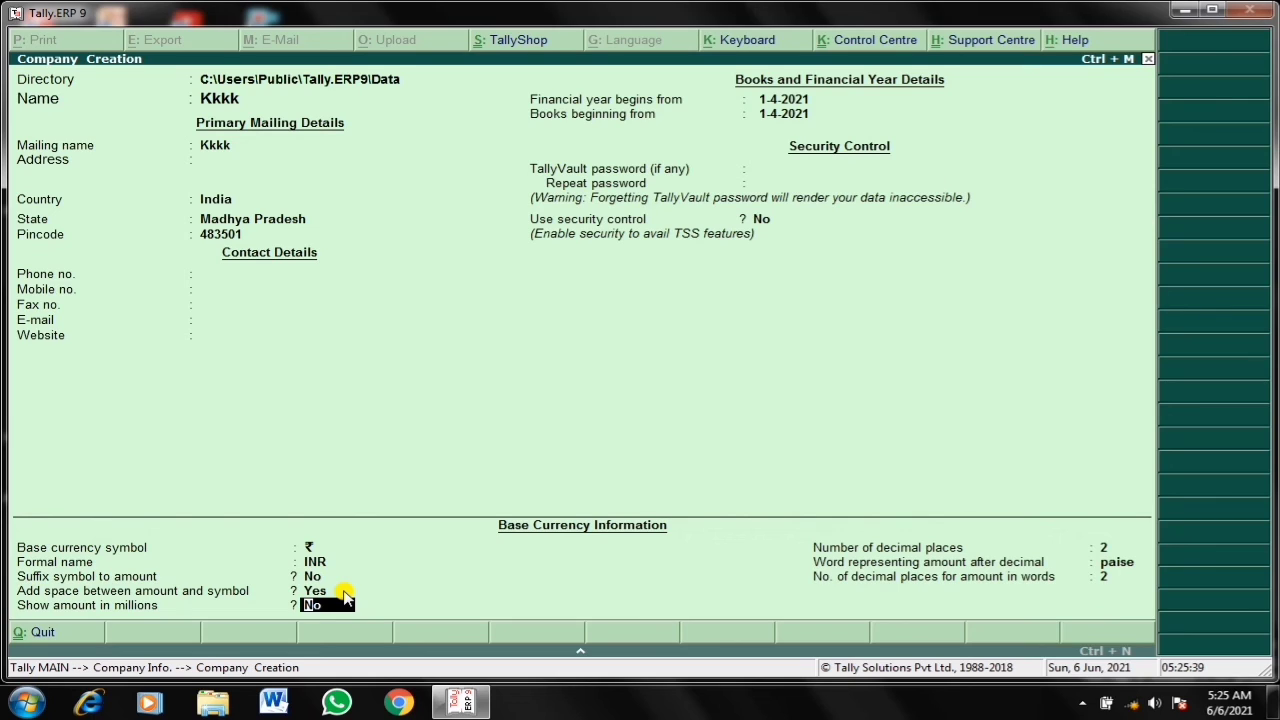
key(Return)
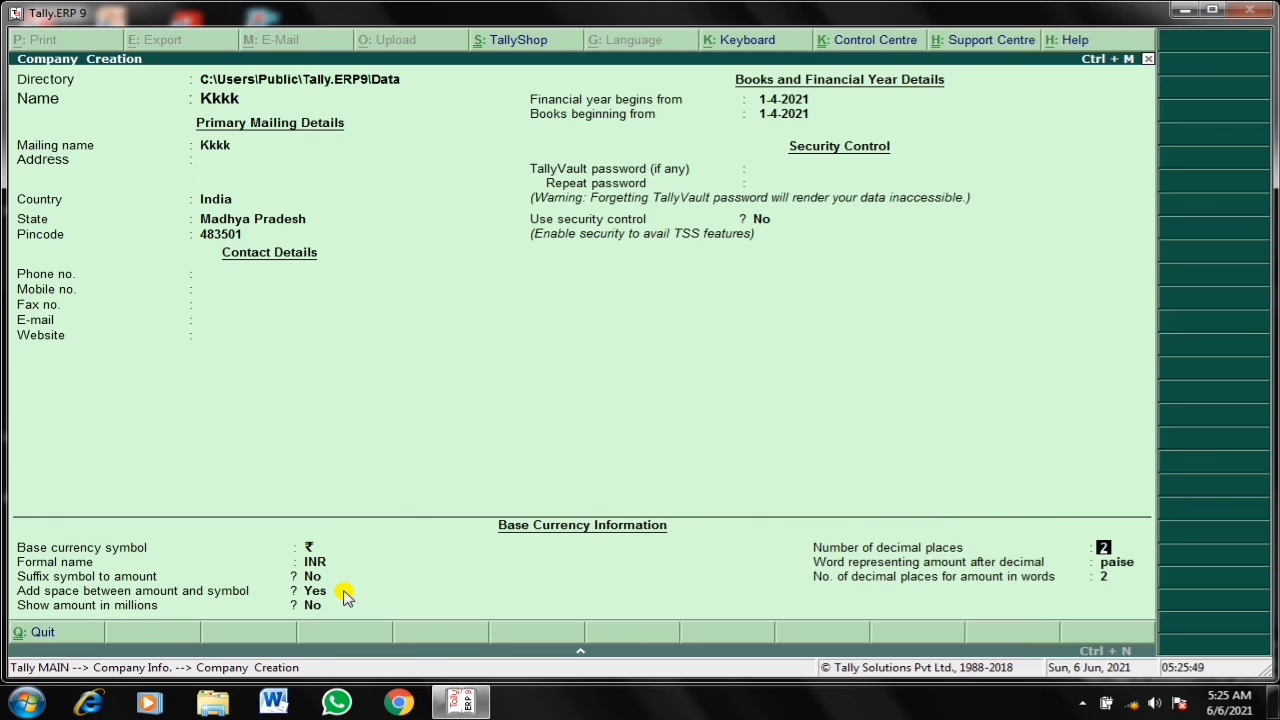
- Accept 2 decimal places, paise as the word after decimal and 2 decimal places for amounts in words, and dismiss the color scheme prompt
key(Return)
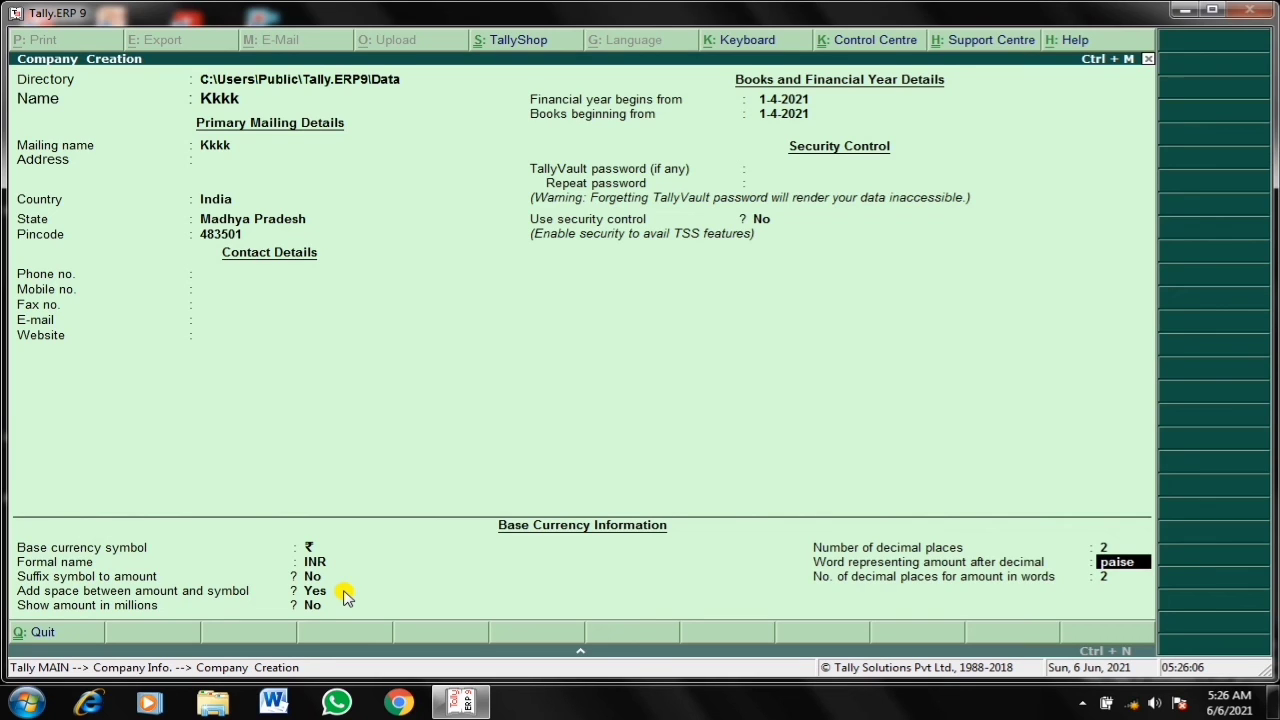
key(Return)
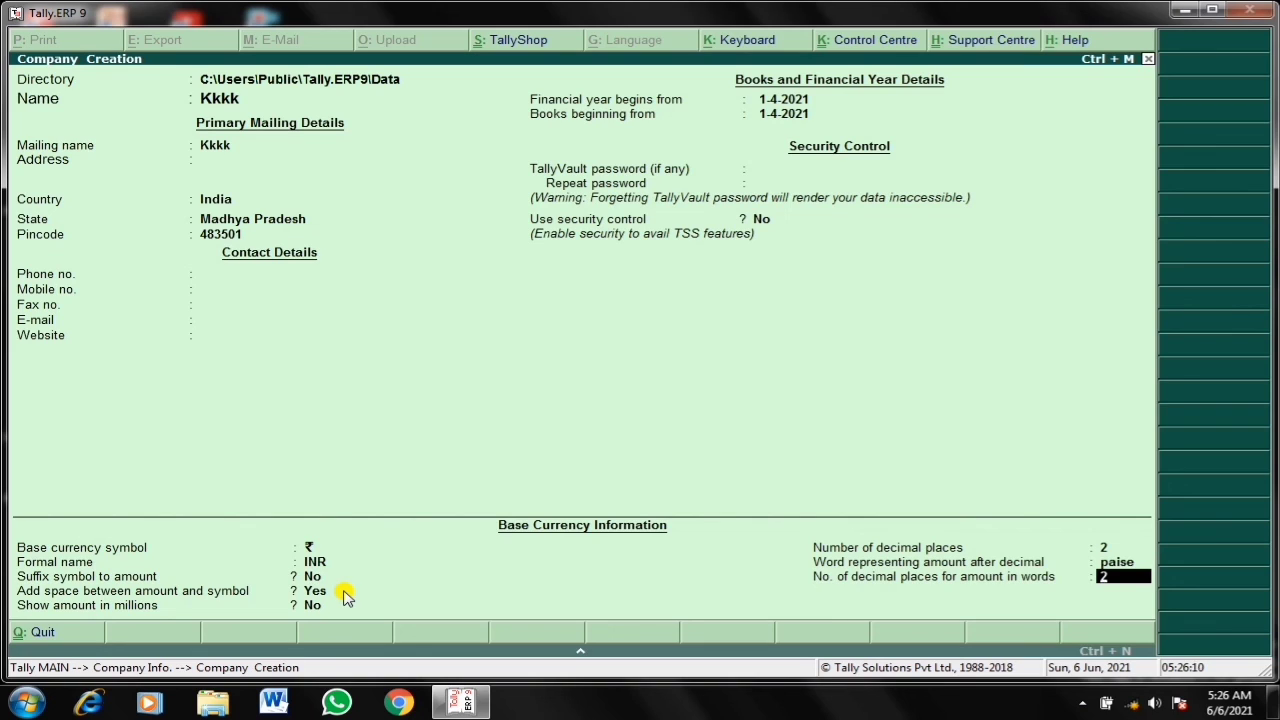
key(Return)
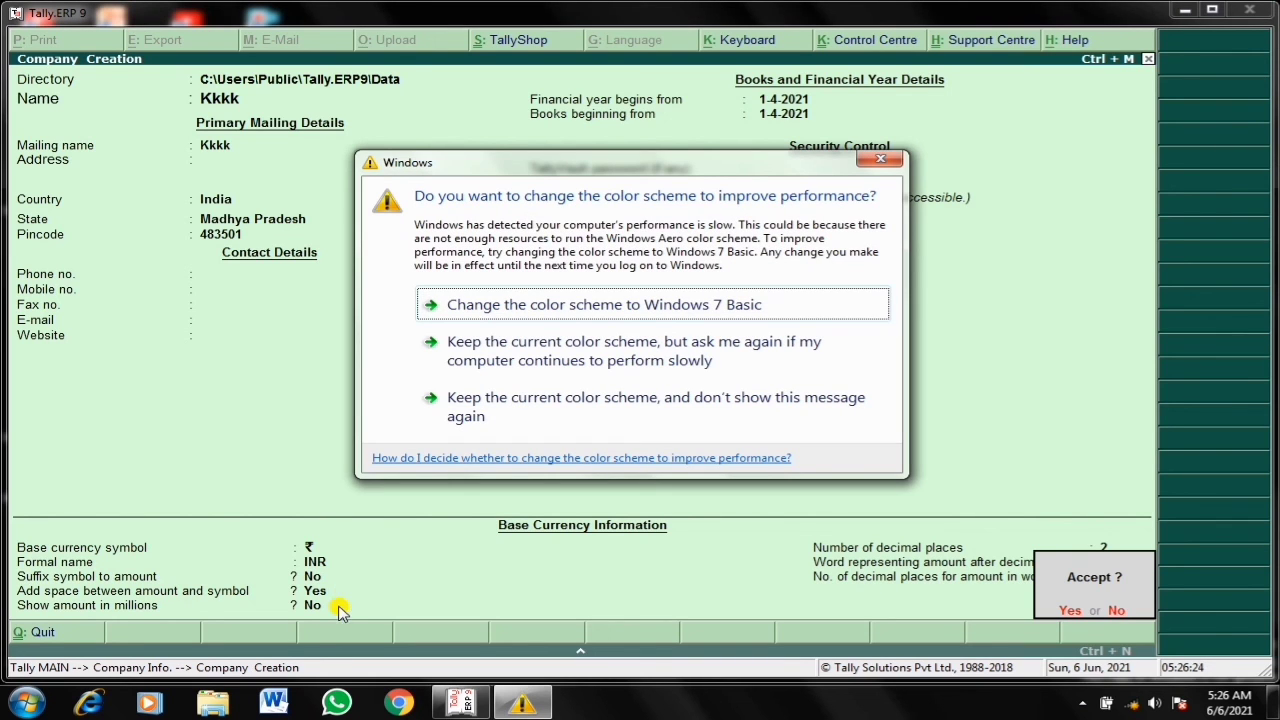
click(876, 166)
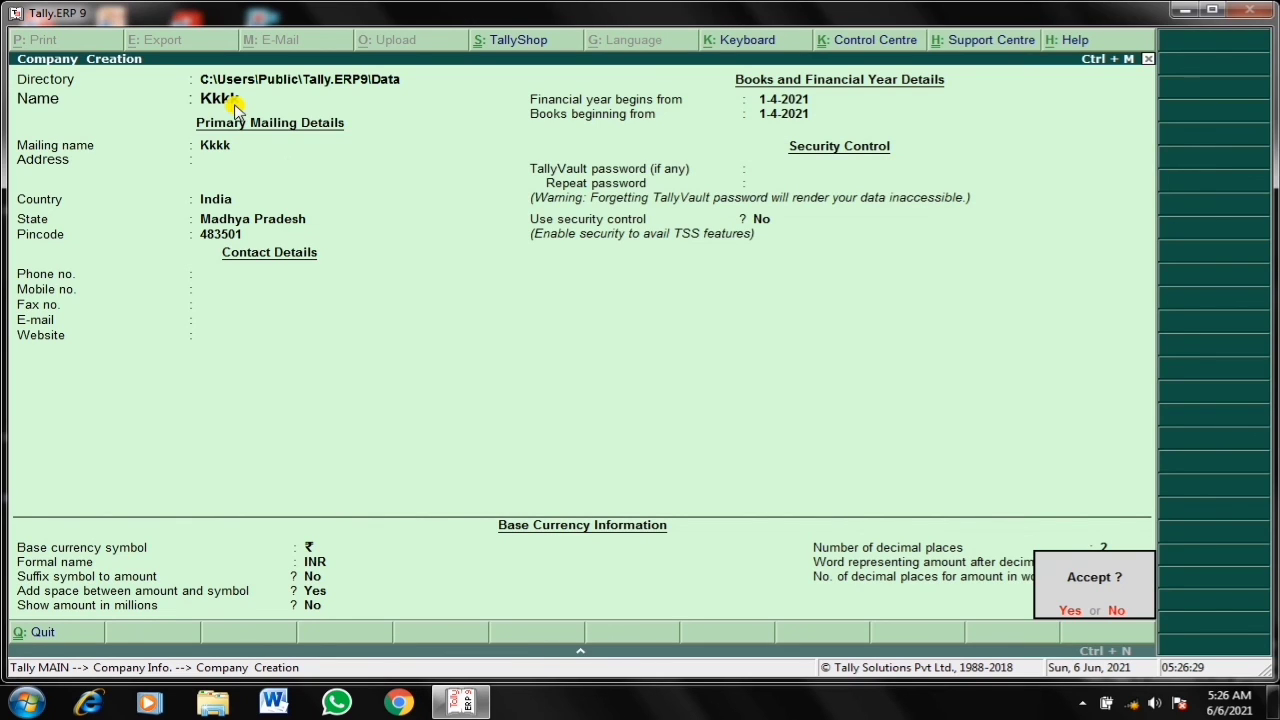